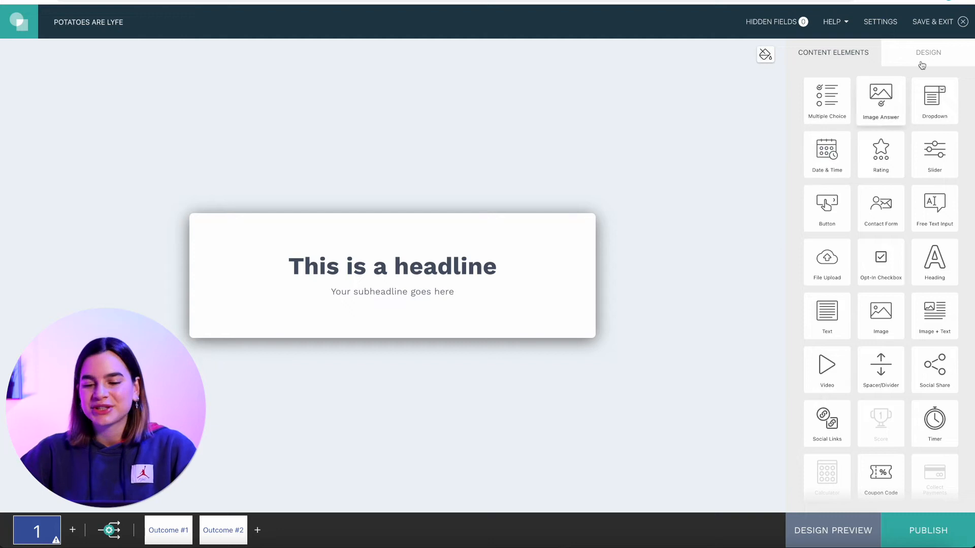
Open the general project design settings and set the background colour to blue #76A4D2
click(927, 53)
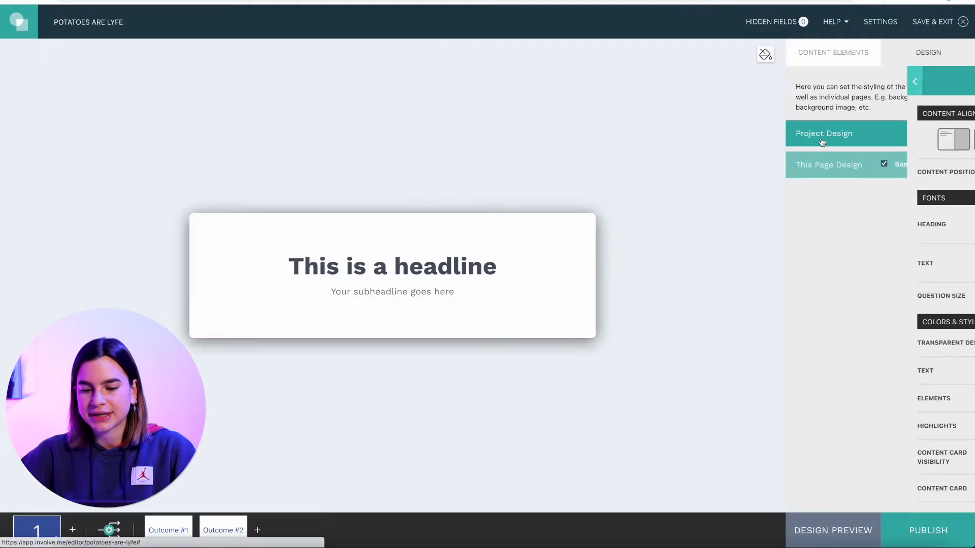
click(490, 325)
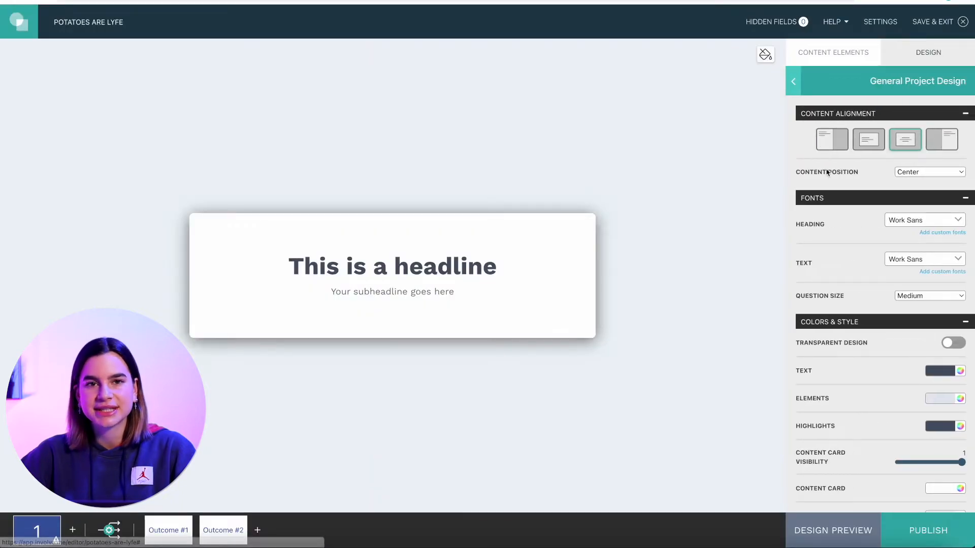
scroll(861, 252, down, 1)
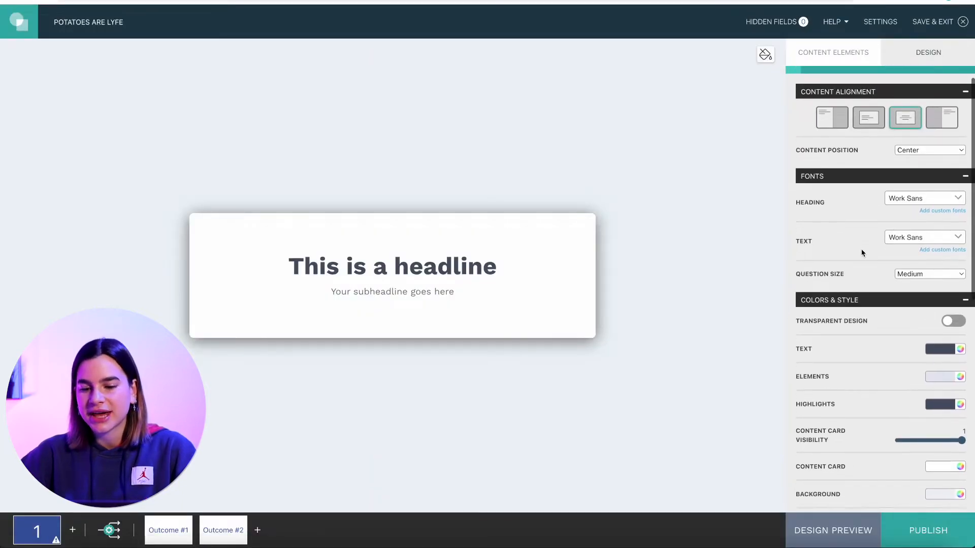
scroll(861, 252, down, 5)
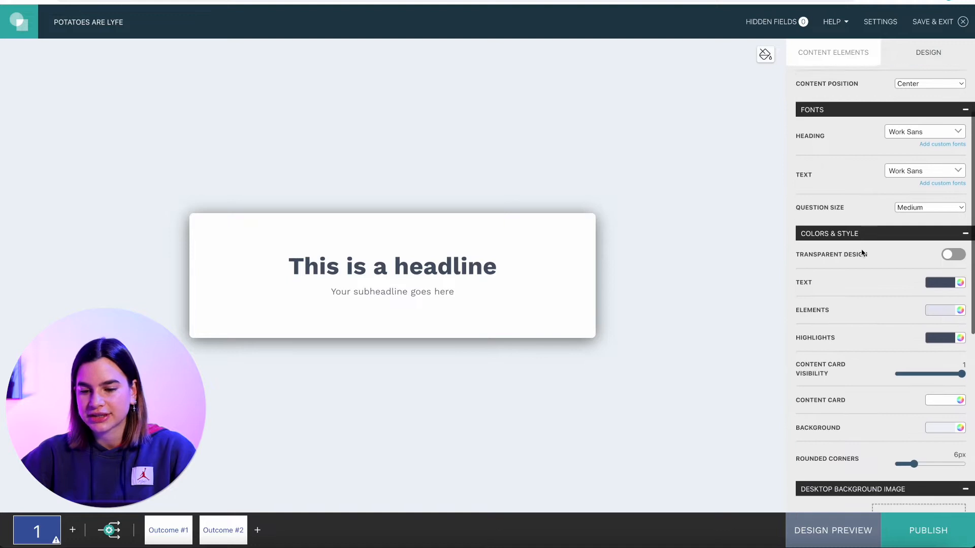
scroll(862, 252, down, 5)
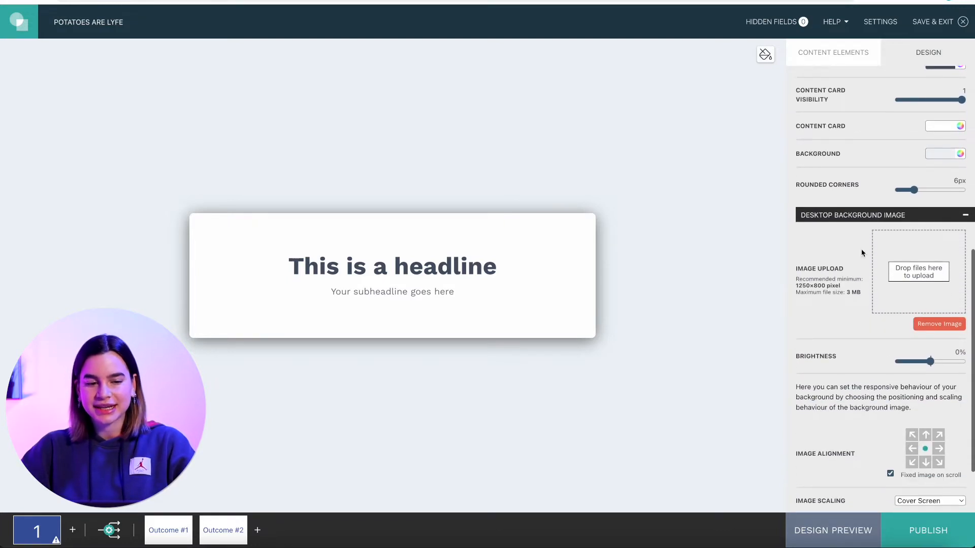
scroll(862, 252, down, 1)
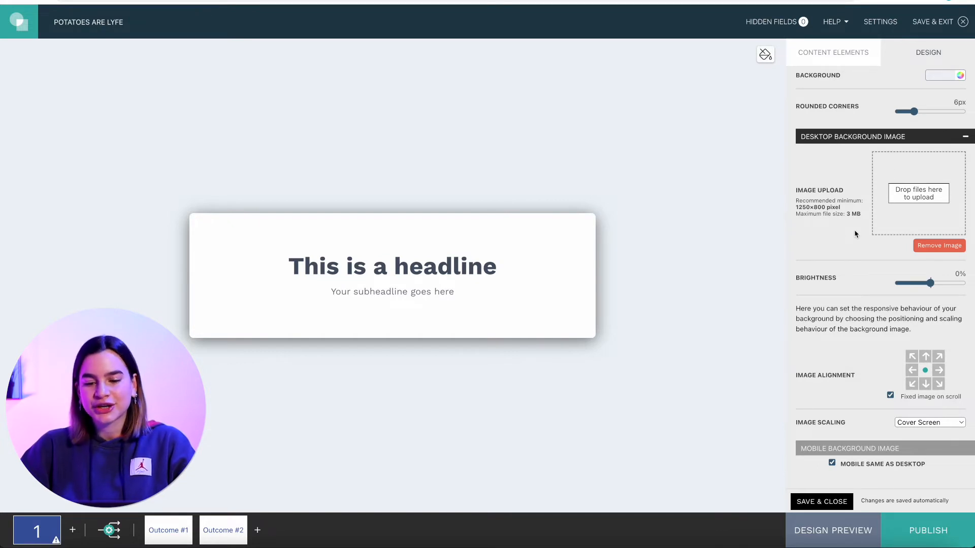
scroll(856, 235, up, 3)
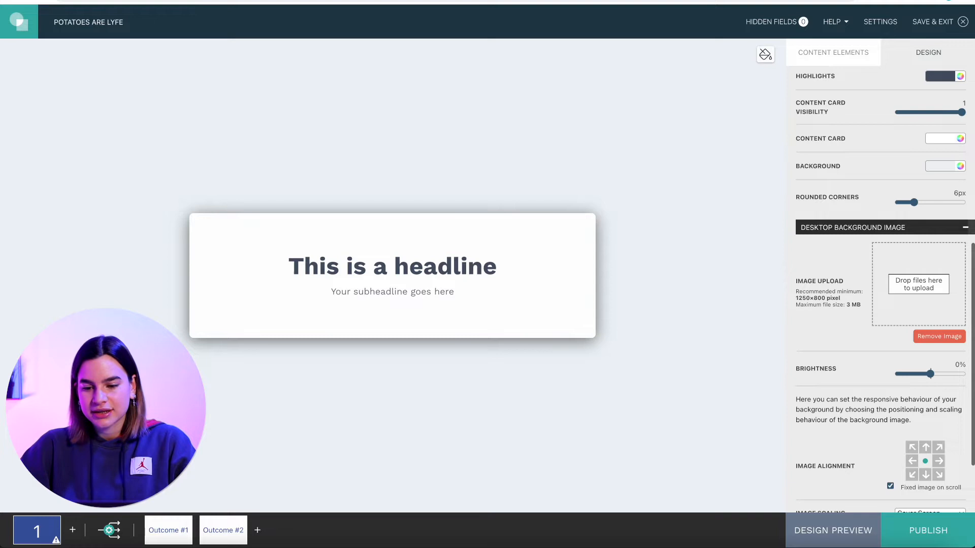
click(960, 169)
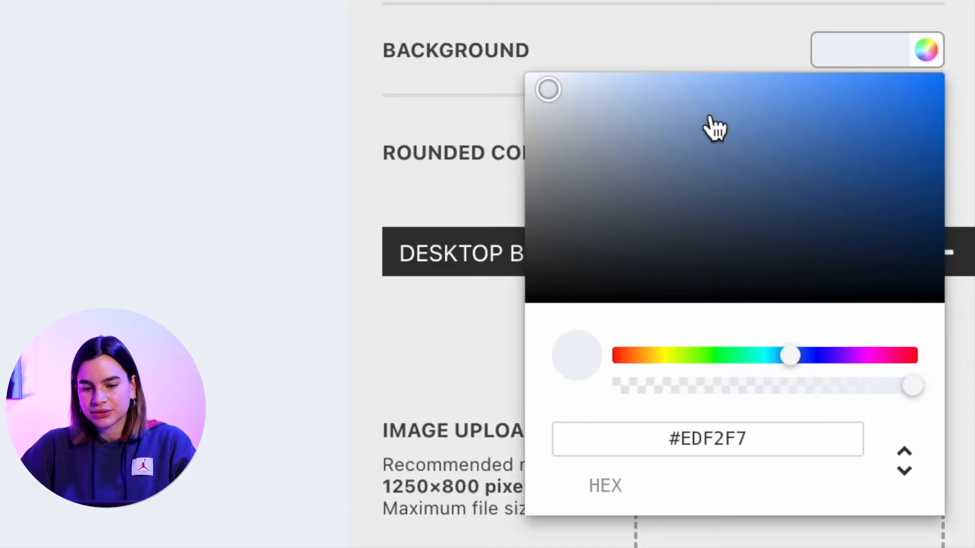
click(714, 126)
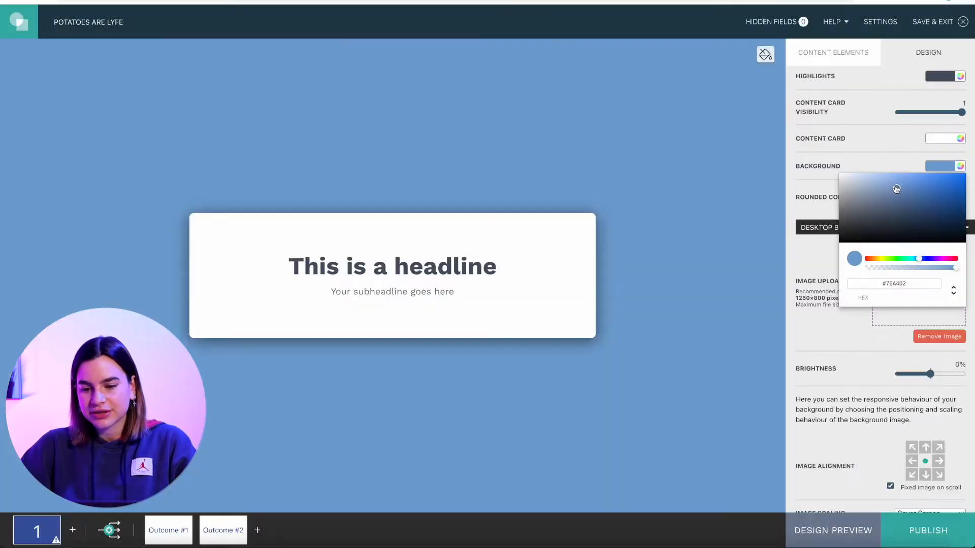
click(812, 251)
scroll(811, 250, down, 2)
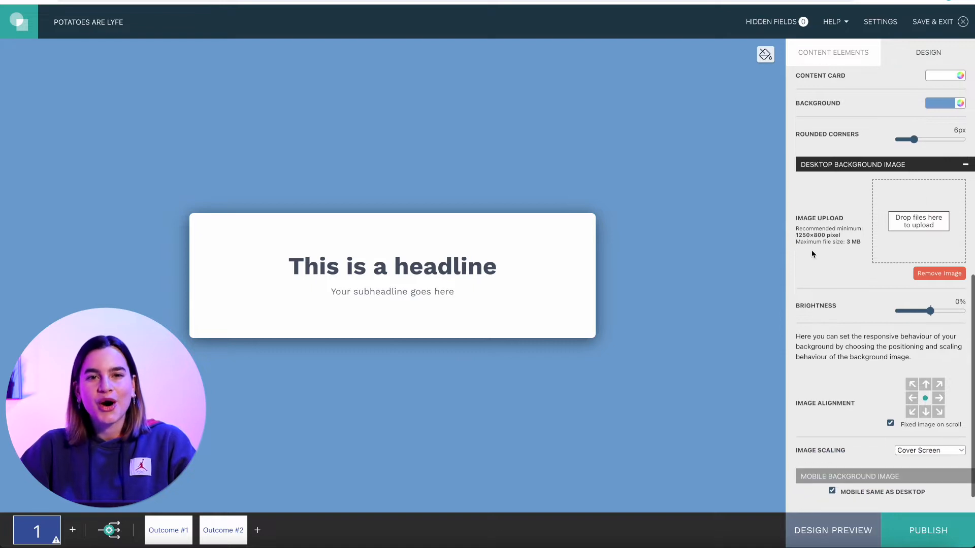
scroll(812, 250, up, 4)
scroll(812, 250, down, 2)
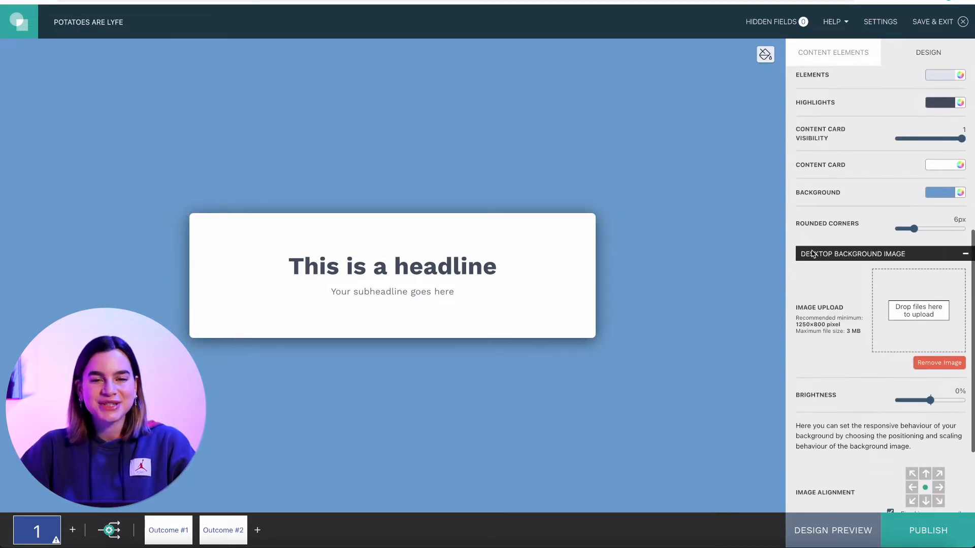
scroll(811, 250, down, 1)
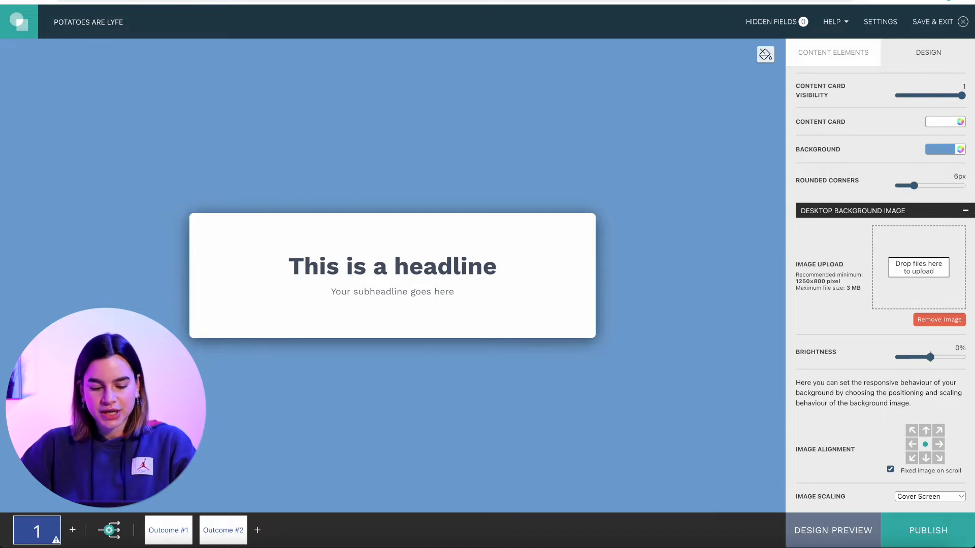
Open canva.com in a new browser tab and dismiss the notice about recent designs having moved
key(super+t)
text(canva.com)
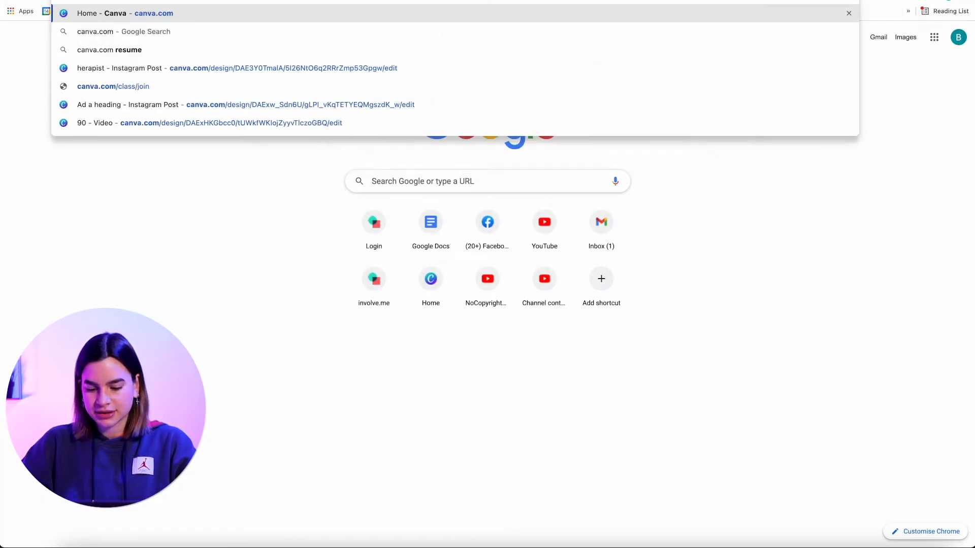
key(Return)
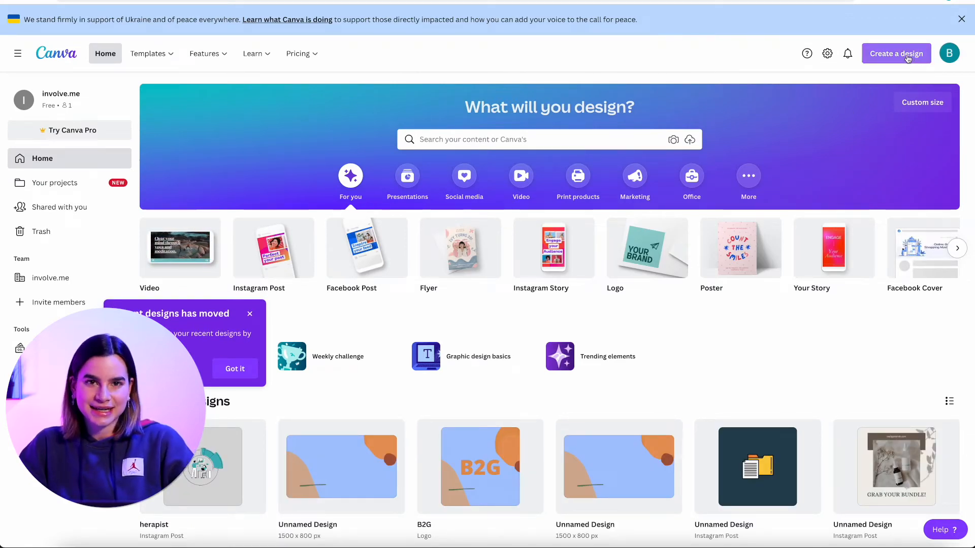
click(245, 370)
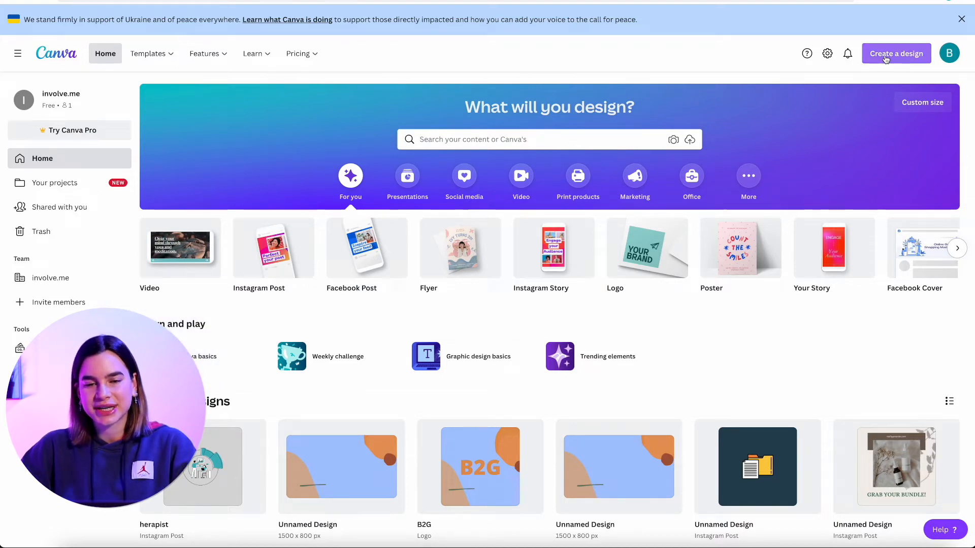
Create a new custom-size design 1500 px wide and 800 px high
click(885, 60)
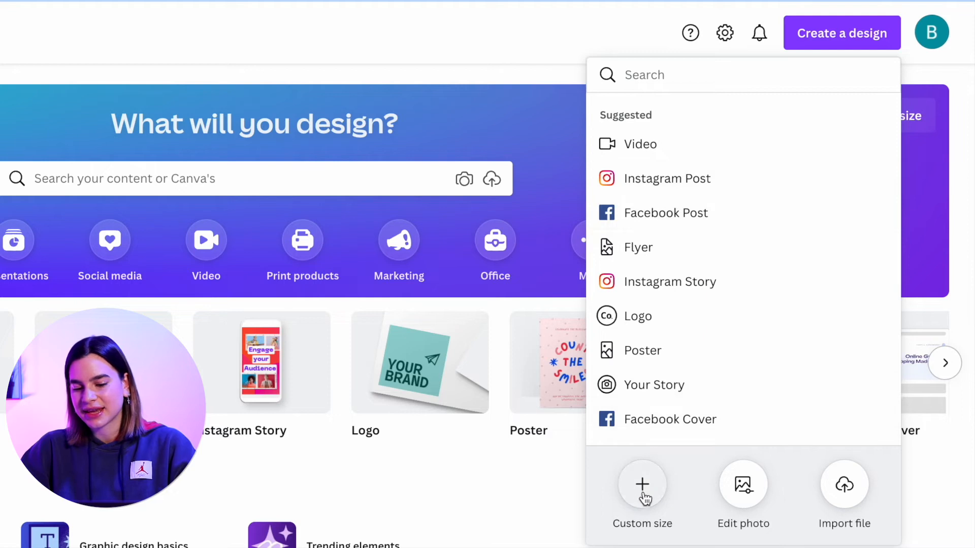
click(641, 503)
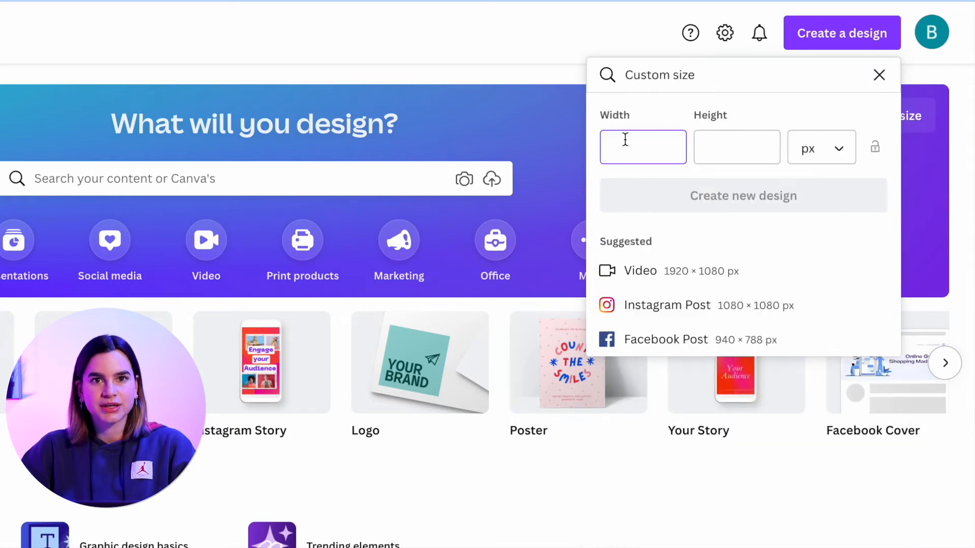
text(1500)
key(Tab)
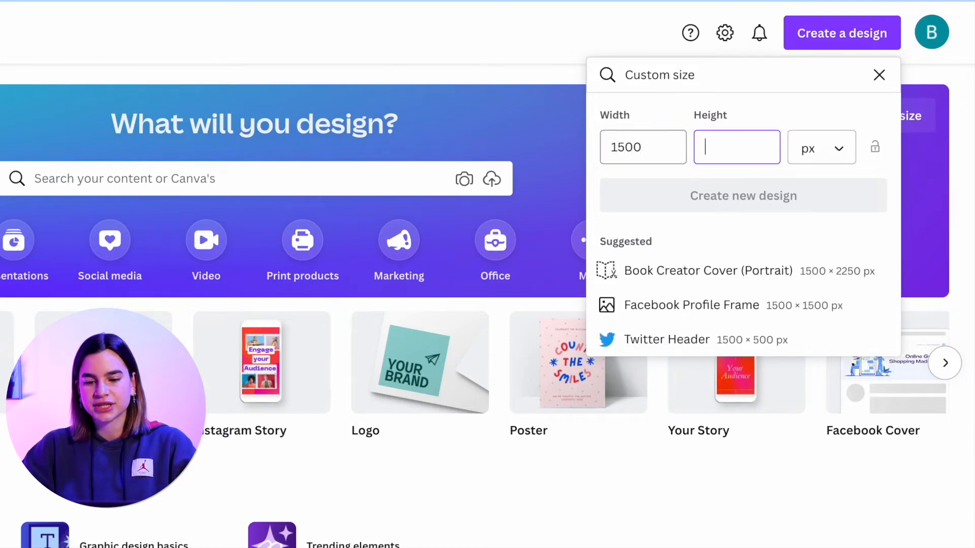
text(800)
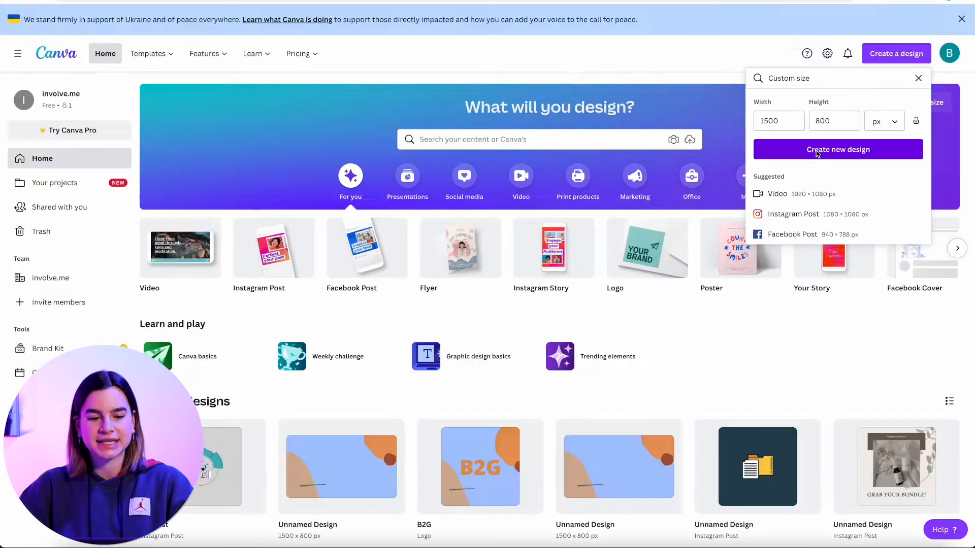
click(708, 198)
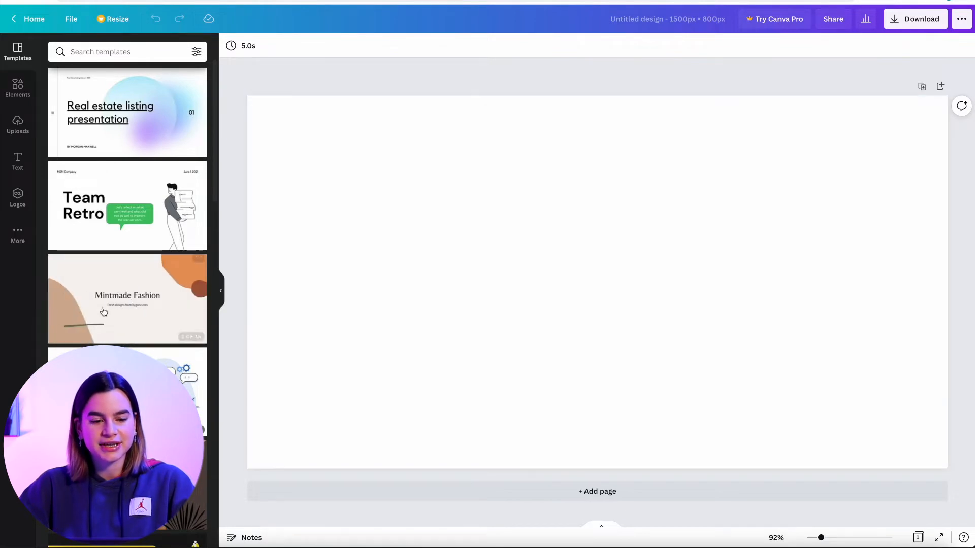
Apply the Mintmade Fashion cover page from the brown and orange organic presentation template and delete its heading and subheading
click(93, 310)
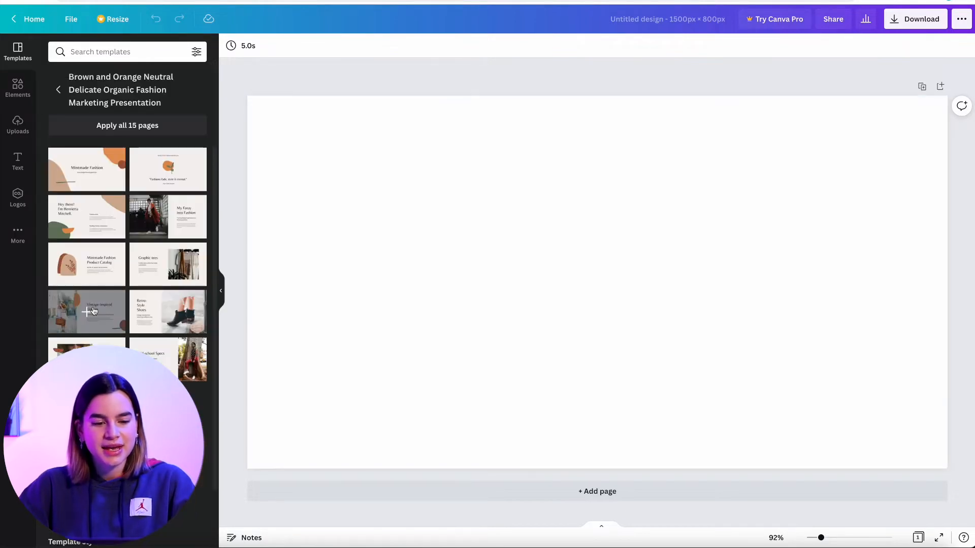
click(86, 175)
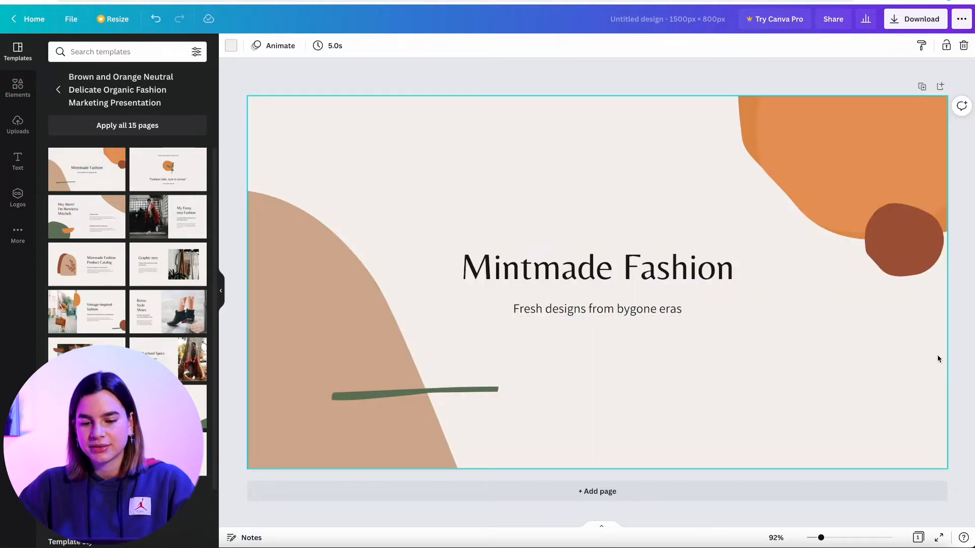
click(709, 274)
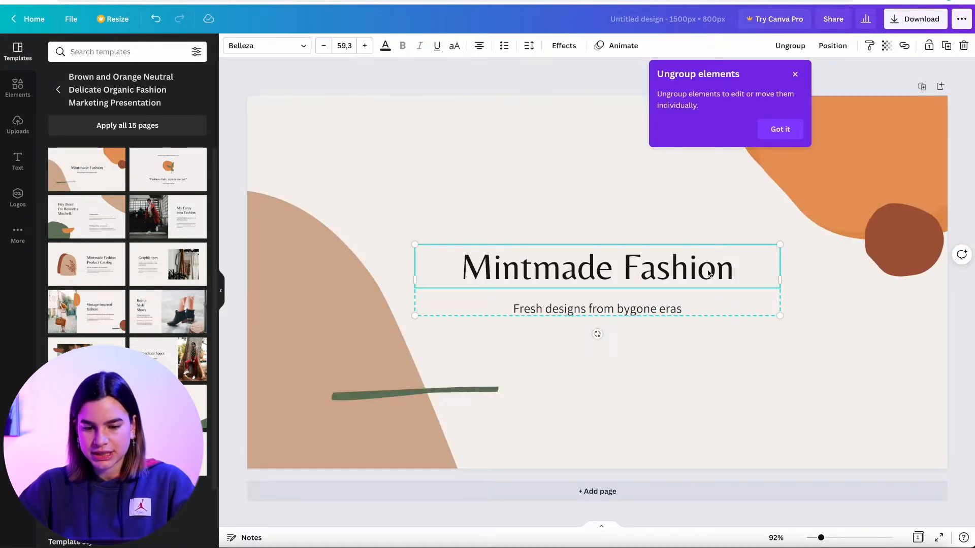
key(Delete)
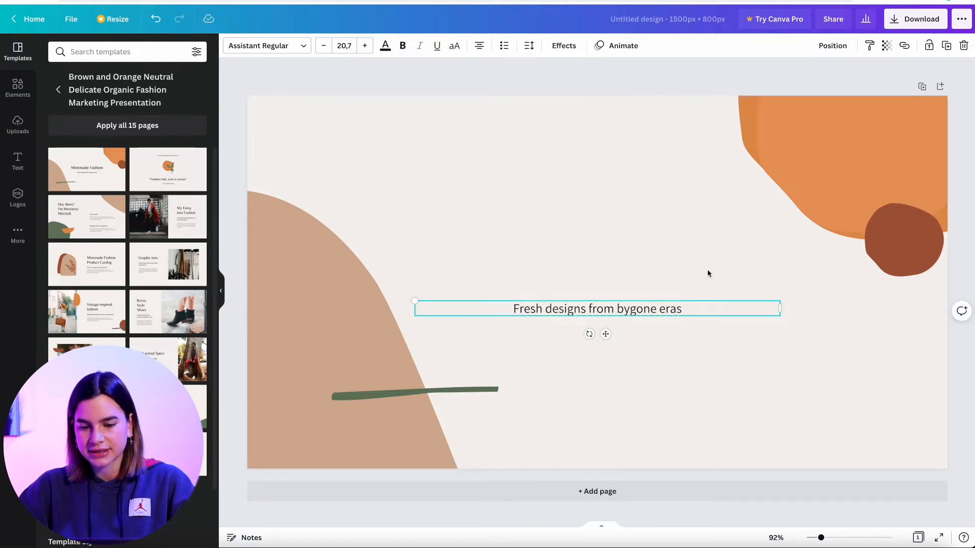
key(Delete)
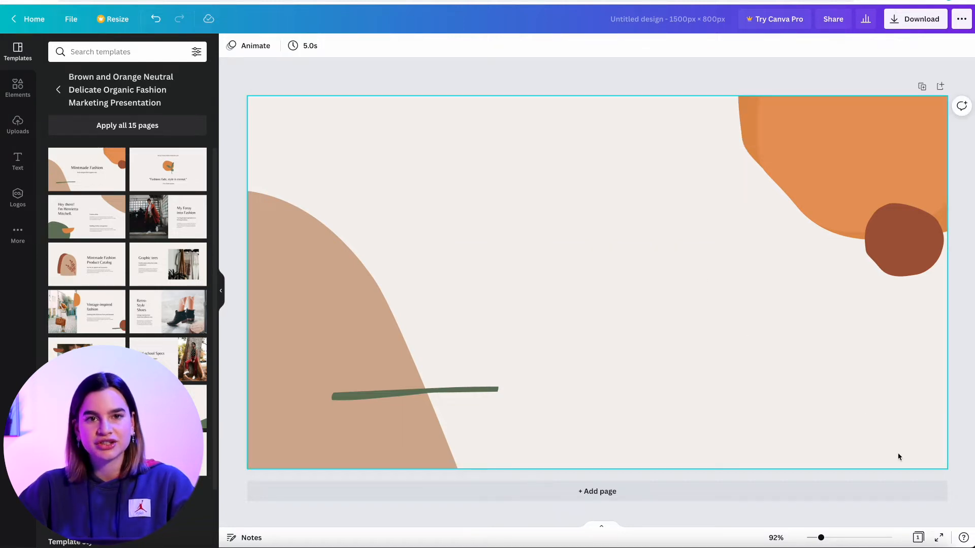
Copy the background colour code #A8C6FF from the Branding Guidelines document in Google Docs and return to the Canva design
click(695, 322)
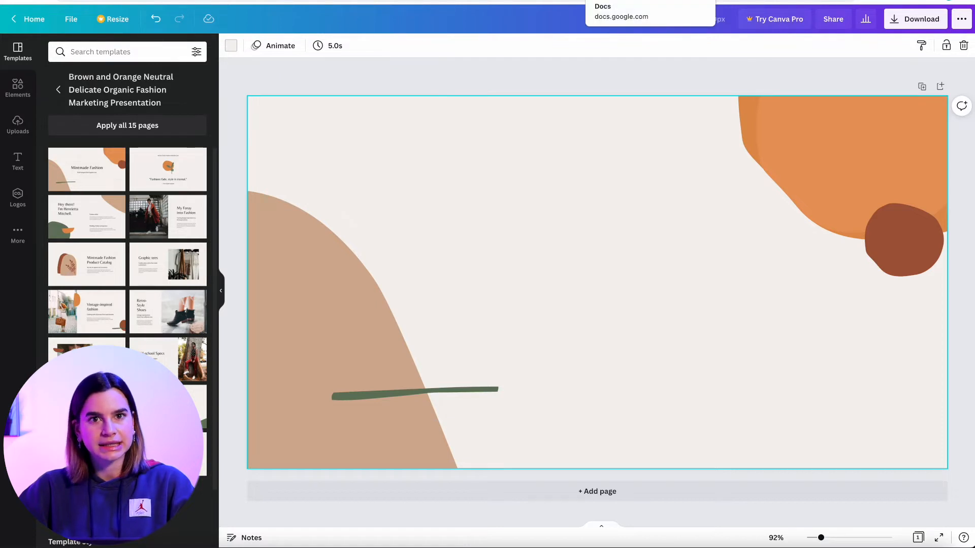
click(629, 2)
drag(385, 187, 348, 187)
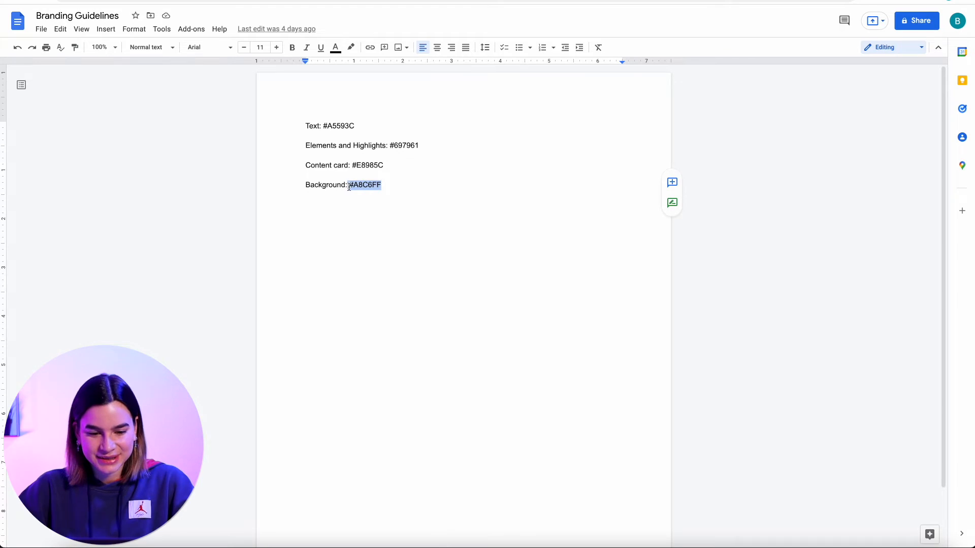
click(665, 1)
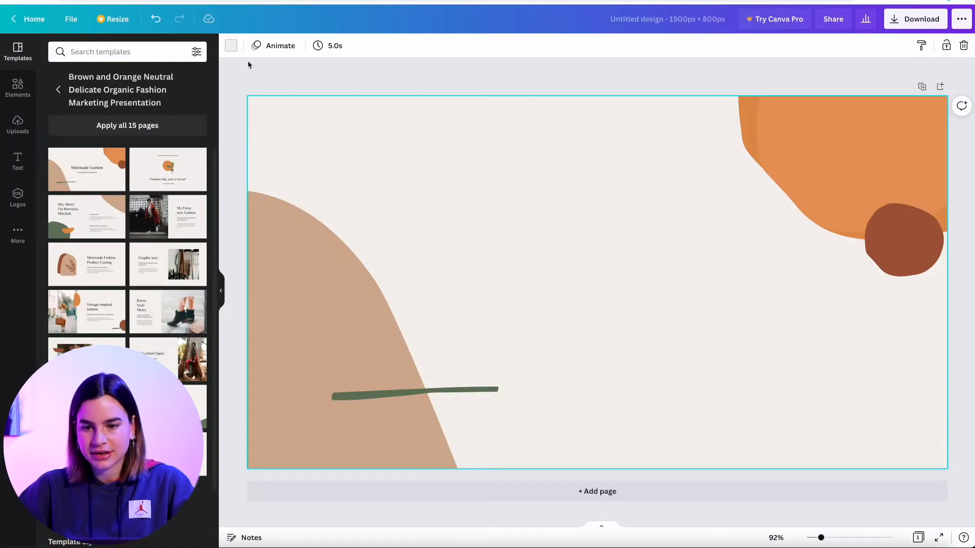
Set the page's background to the custom colour #A8C6FF
click(231, 47)
click(57, 100)
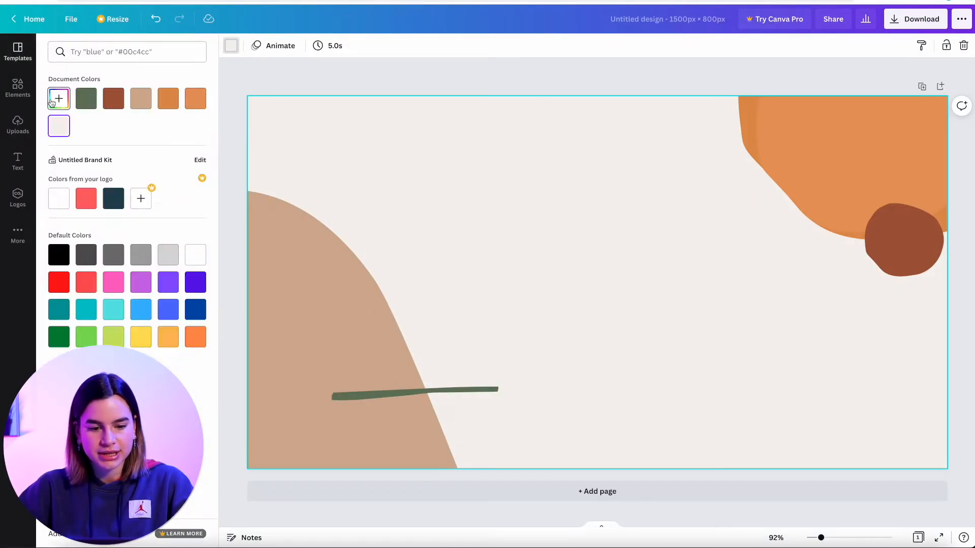
drag(132, 206, 94, 205)
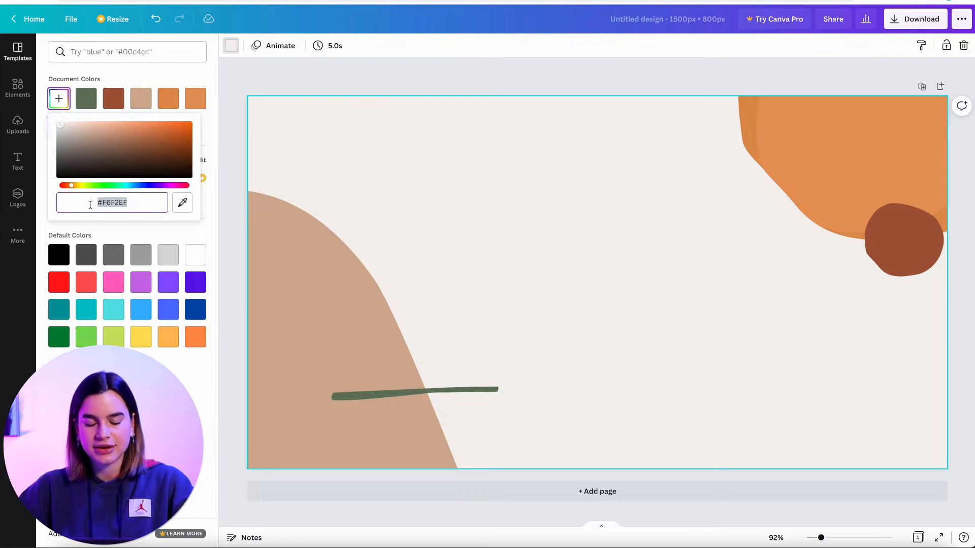
text(#9DBEFB)
key(Return)
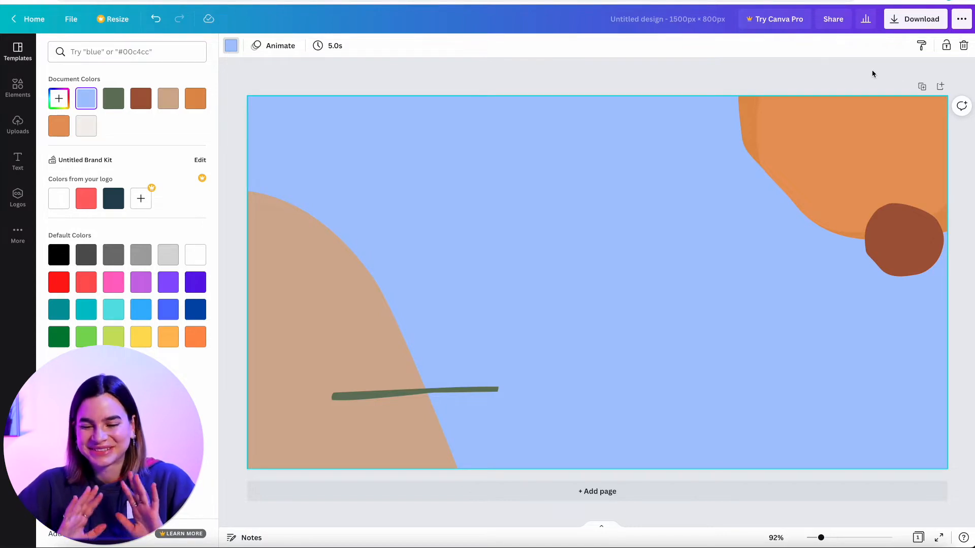
Download the design as a PNG, switch back to involve.me and upload it as the desktop background image
click(901, 20)
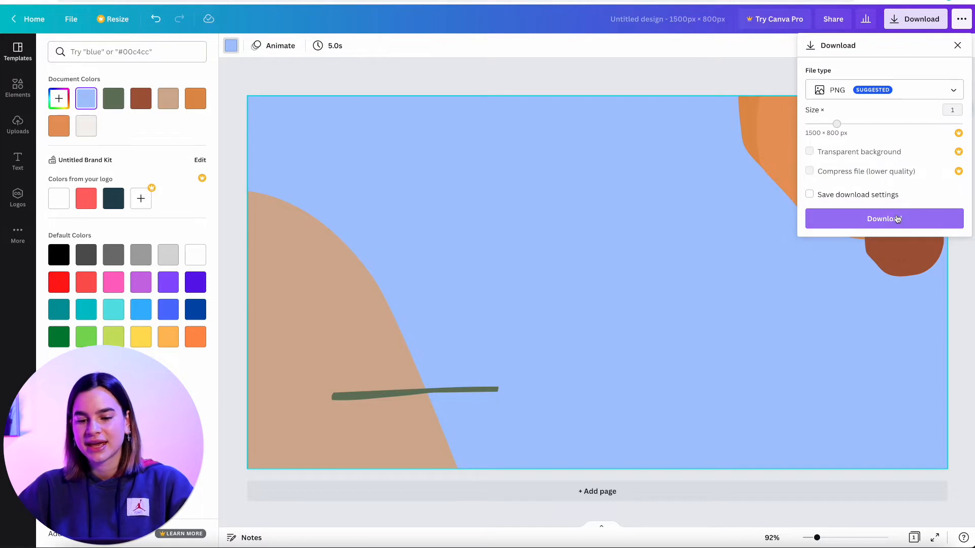
click(898, 219)
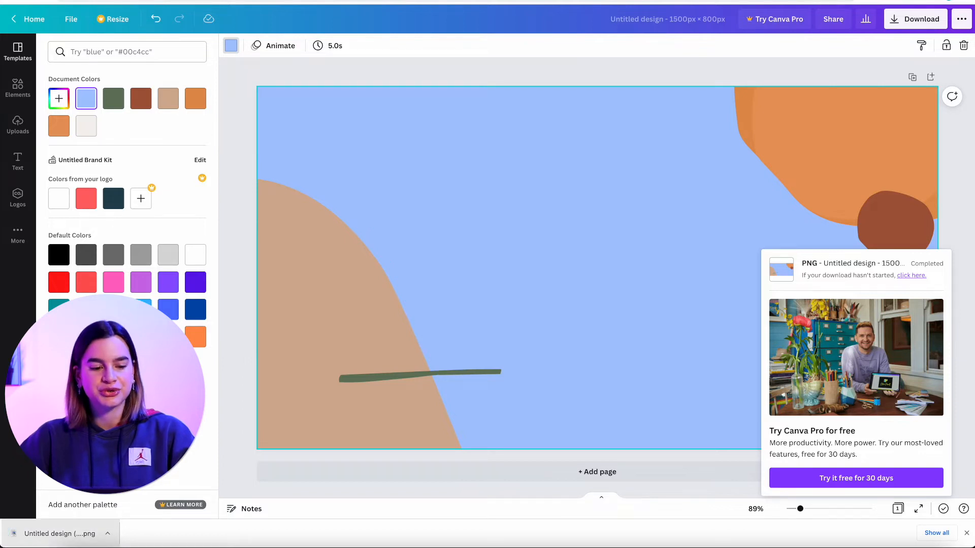
click(964, 532)
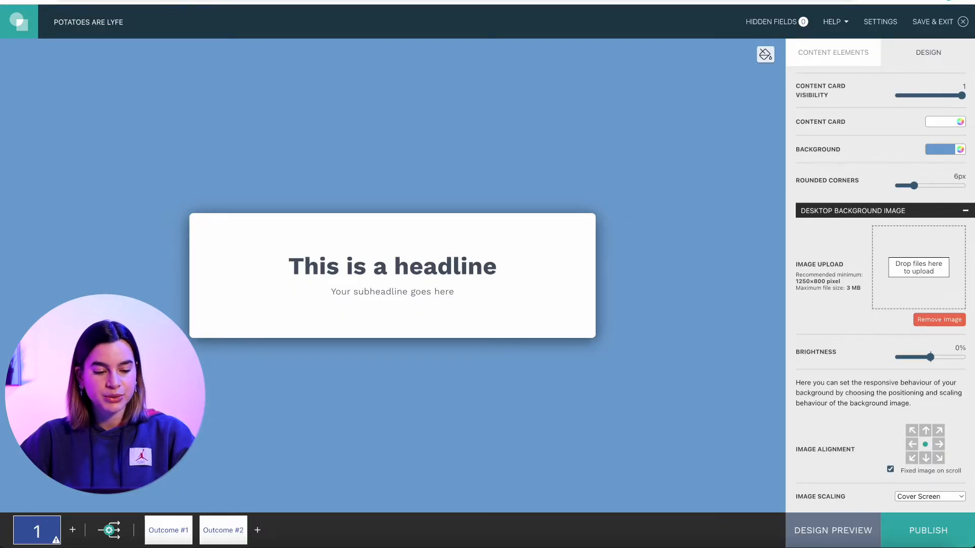
drag(81, 533, 882, 284)
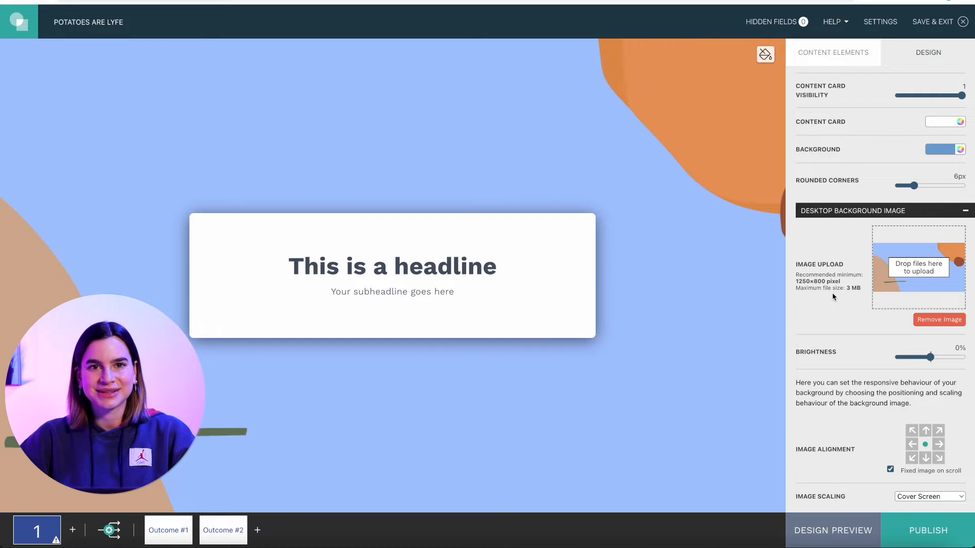
Copy the content card colour code #E8985C from the Branding Guidelines document in Google Docs and apply it to the project's content card in involve.me
scroll(833, 297, up, 3)
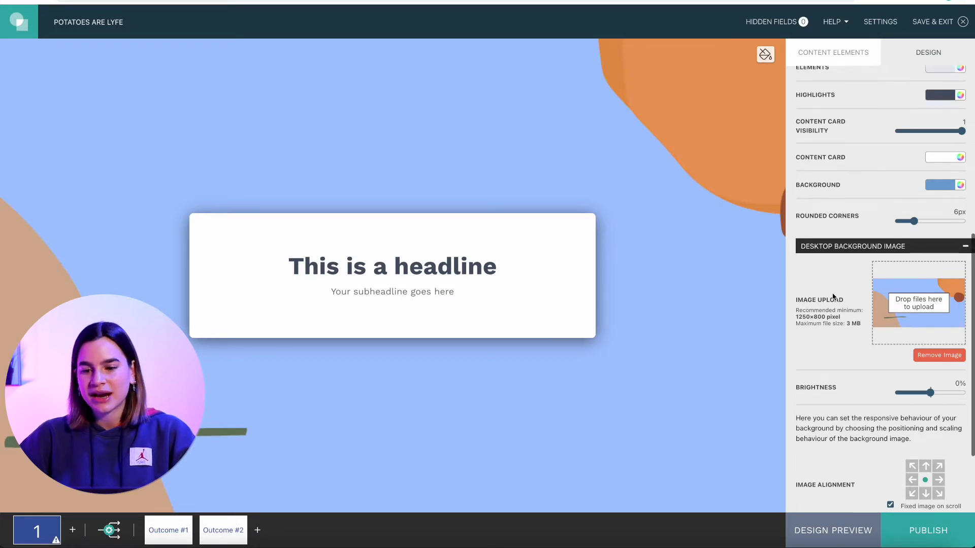
scroll(832, 297, up, 2)
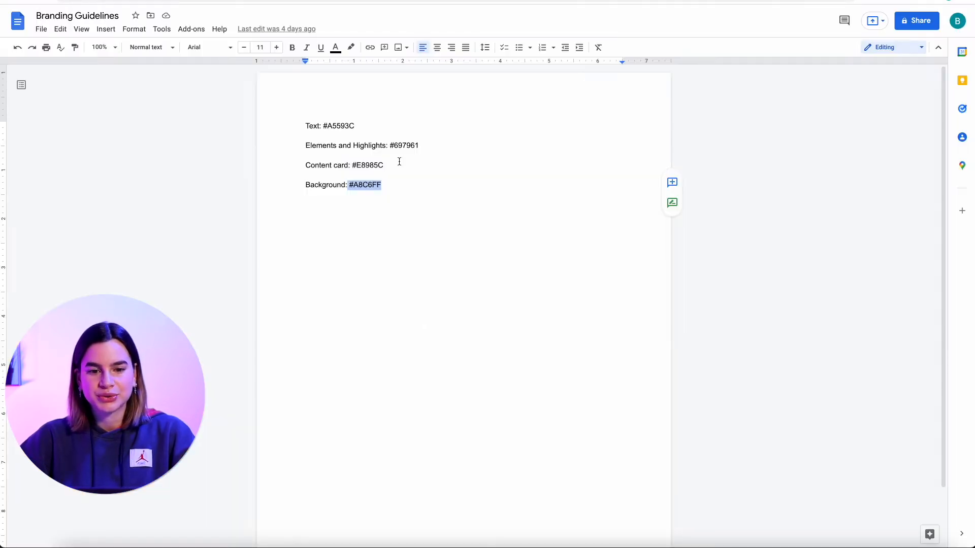
drag(385, 165, 354, 166)
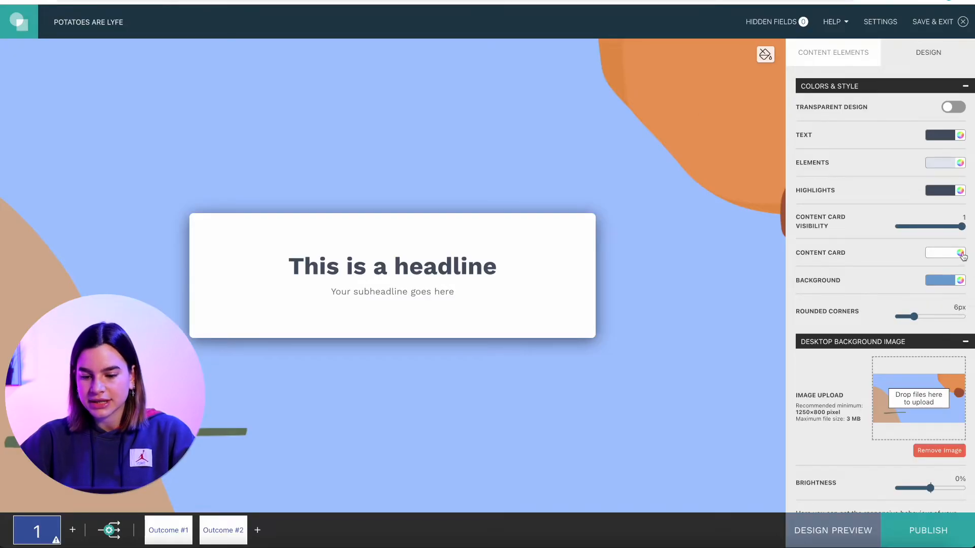
click(962, 253)
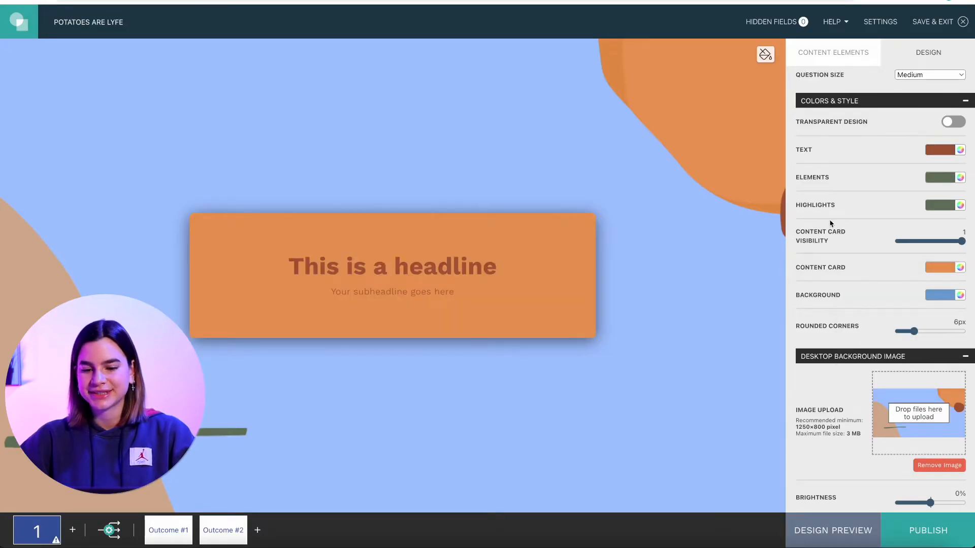
Set the project's heading font to Fjalla One
scroll(831, 224, up, 5)
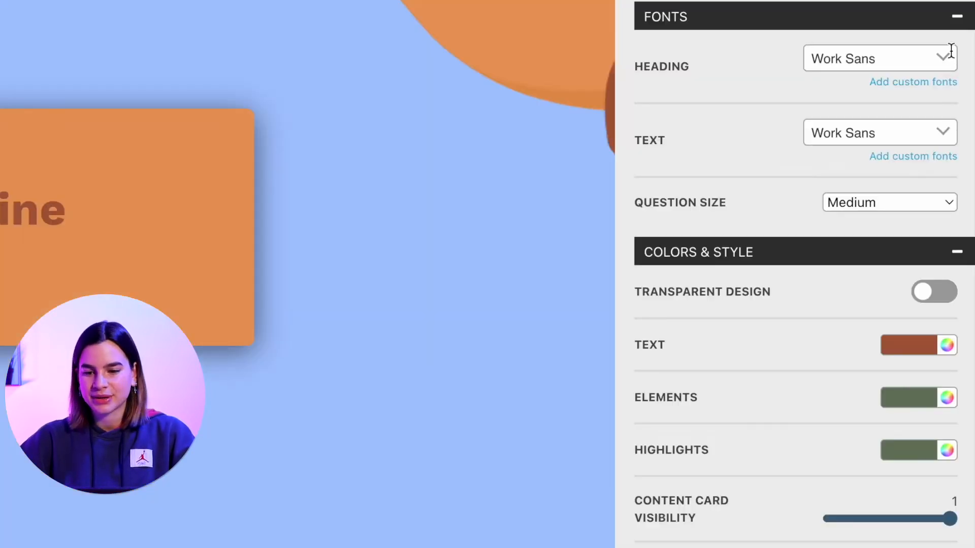
click(957, 187)
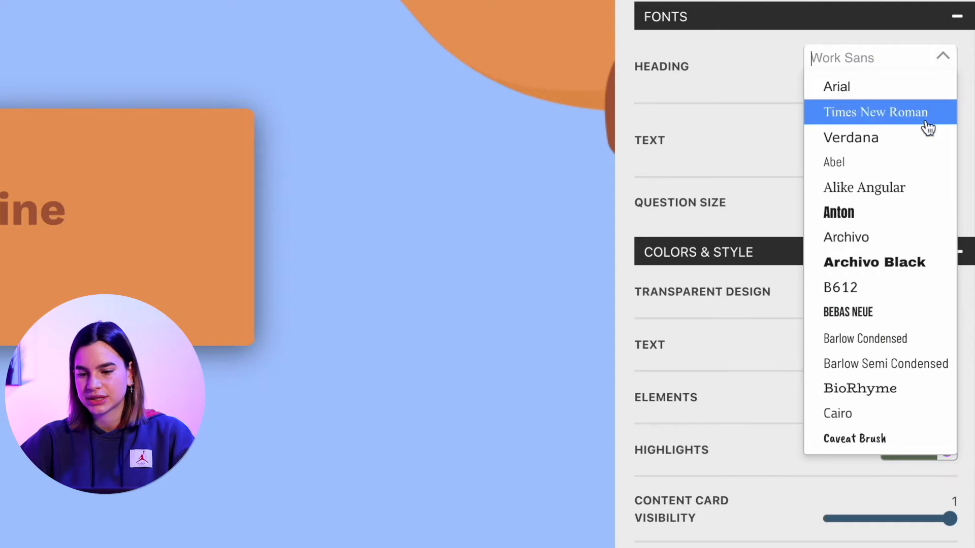
scroll(882, 320, down, 1)
scroll(882, 315, down, 5)
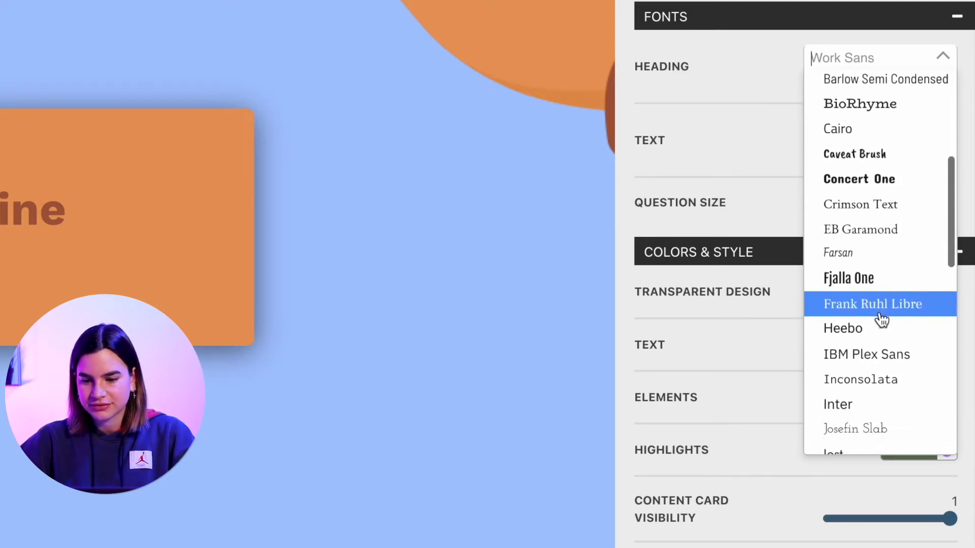
click(867, 284)
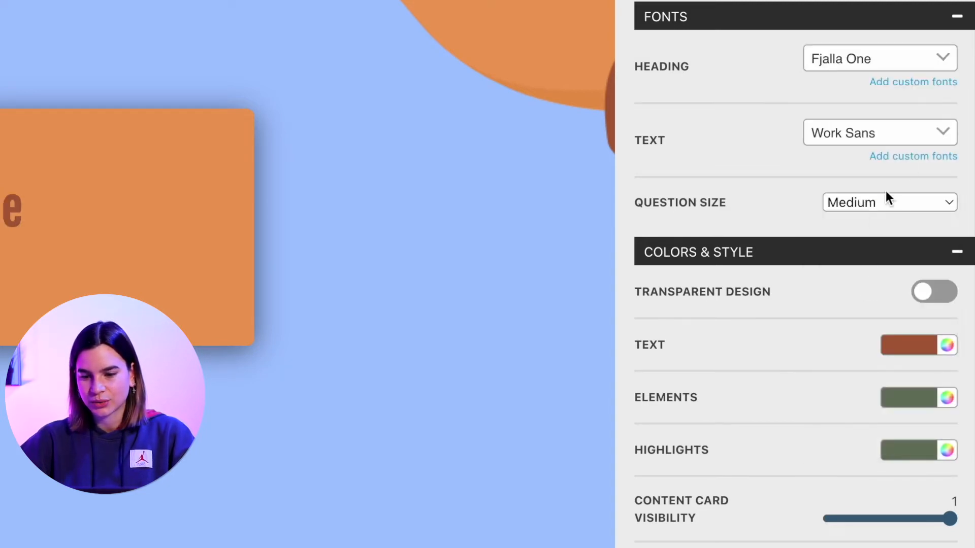
Set the project's text font to Oswald
click(943, 136)
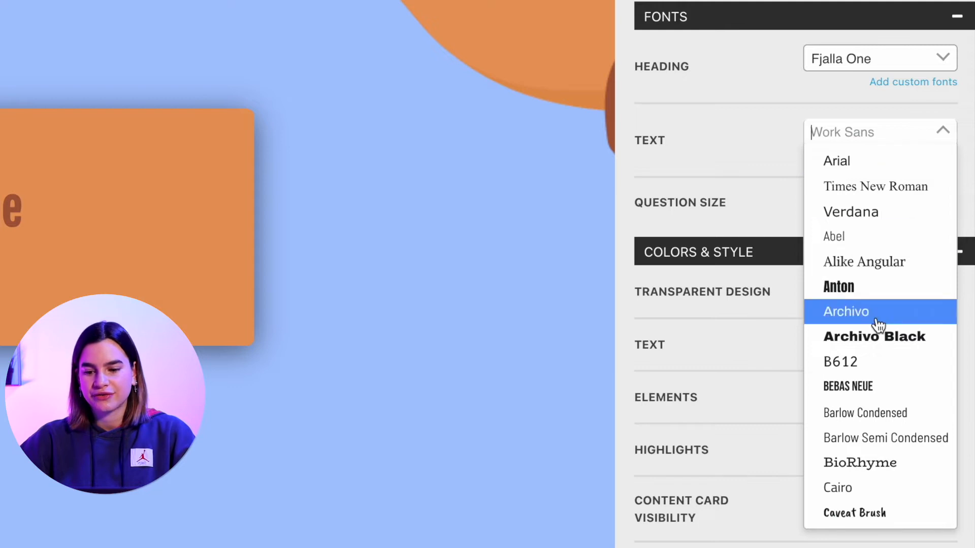
scroll(875, 338, down, 6)
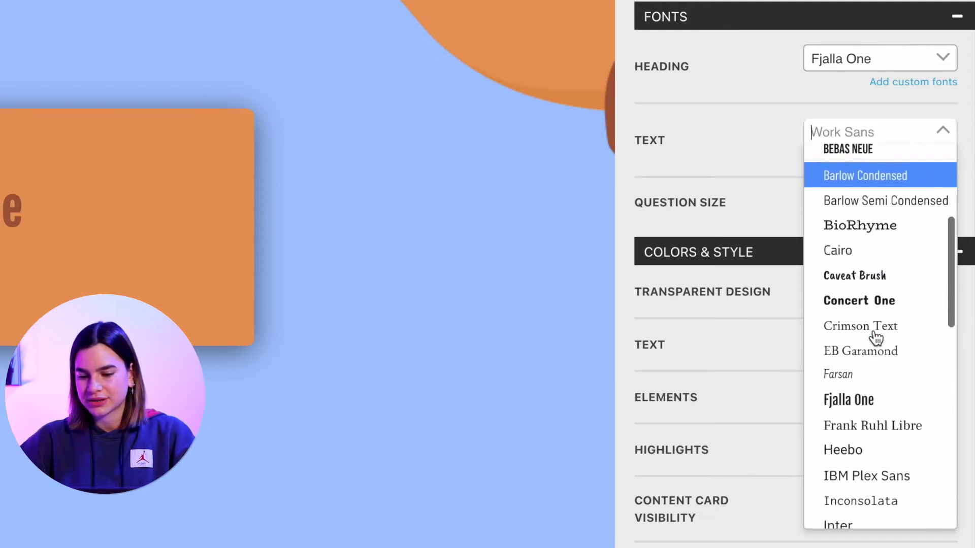
scroll(876, 337, down, 5)
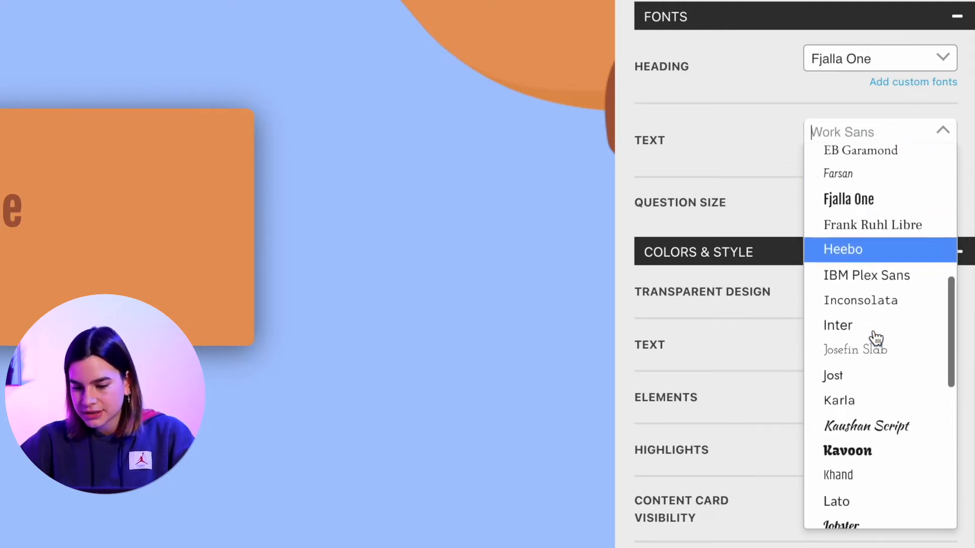
scroll(876, 338, down, 4)
click(882, 420)
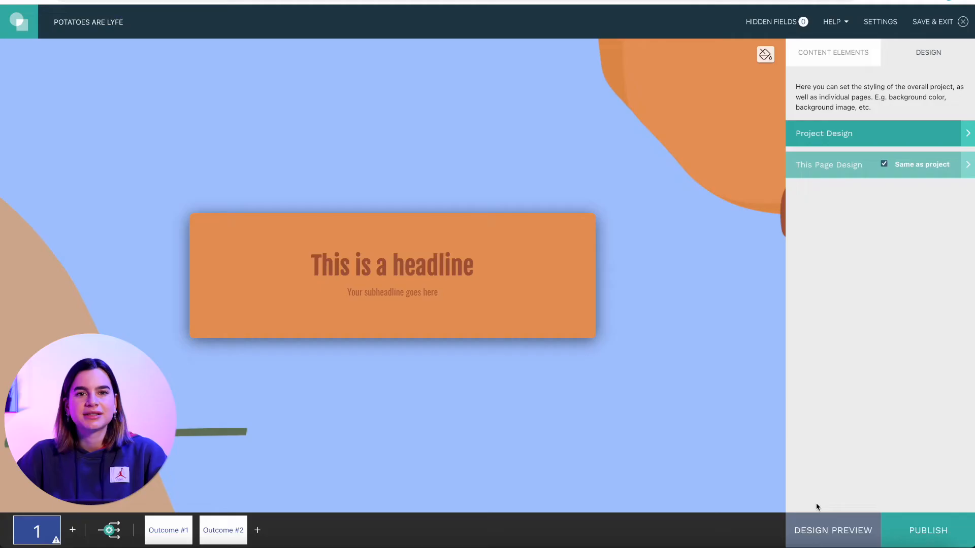
Preview the project's design in the mobile view and return to the editor
click(823, 531)
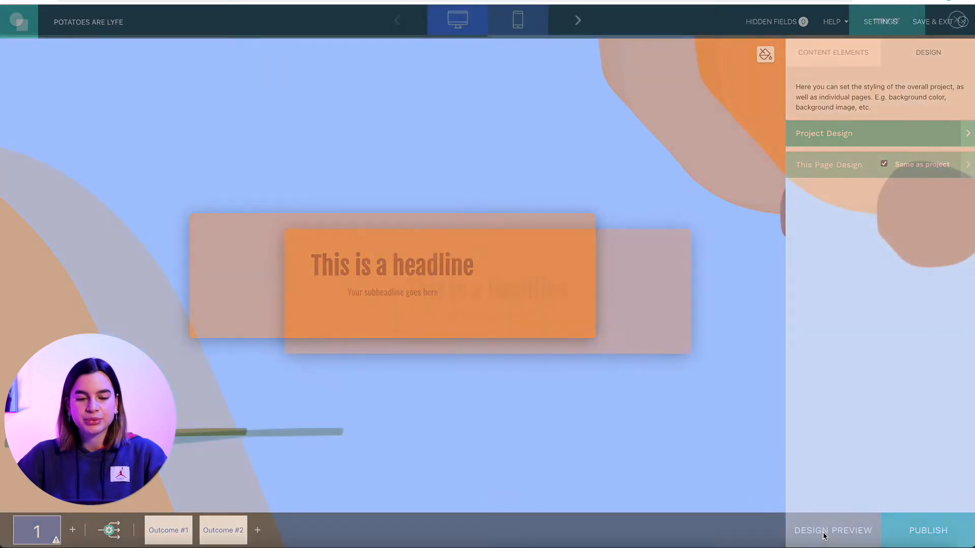
click(518, 26)
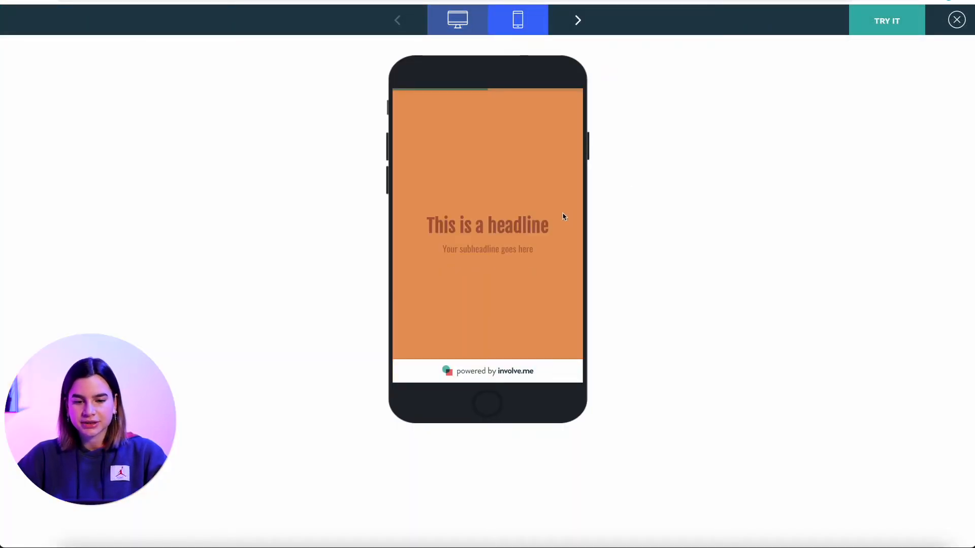
click(956, 21)
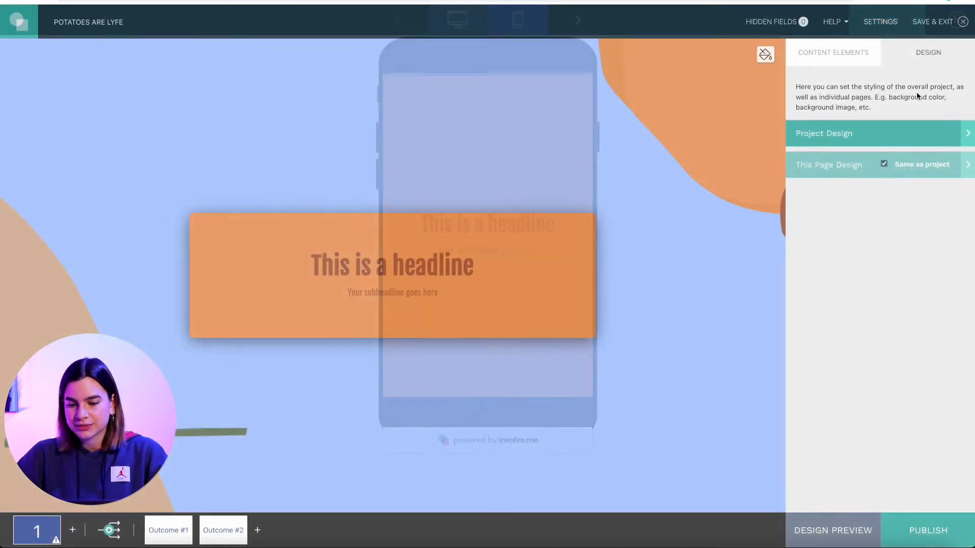
Unlink the mobile background image from the desktop one to examine its settings, re-enable Mobile Same as Desktop, and save and close the design settings
scroll(880, 287, down, 10)
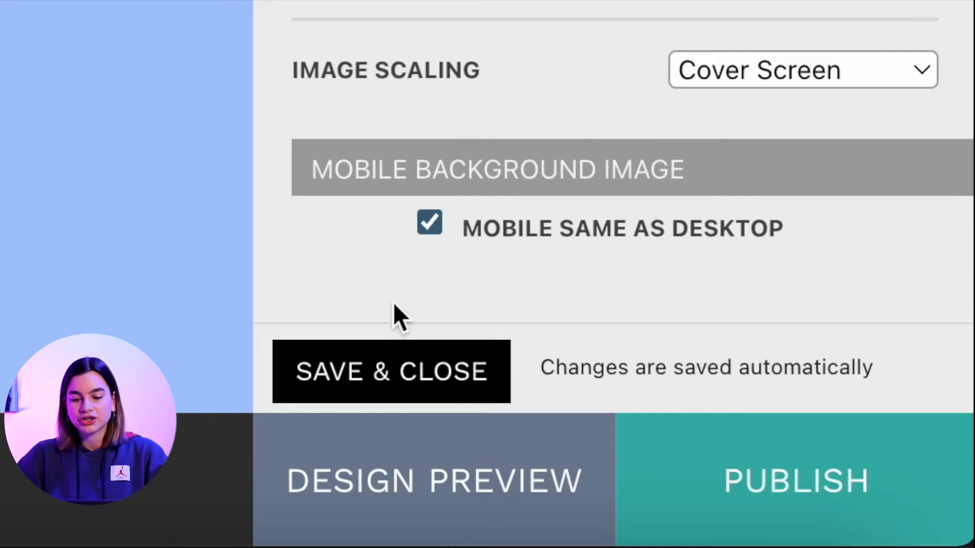
click(429, 224)
scroll(830, 459, down, 3)
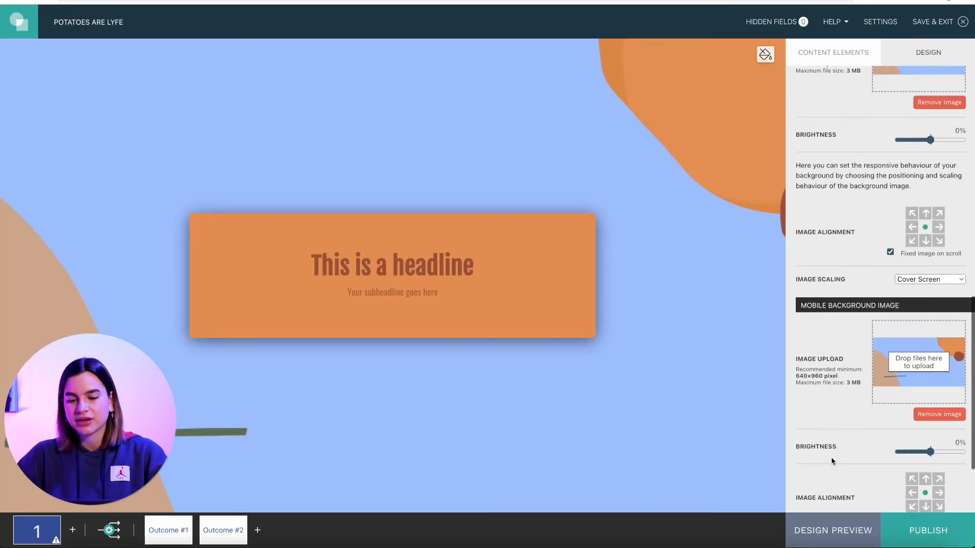
scroll(831, 459, down, 2)
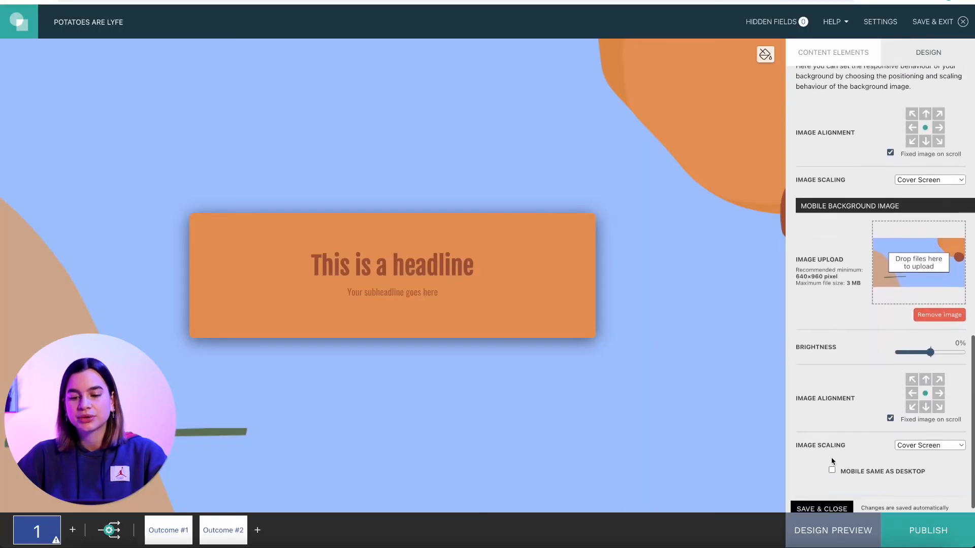
scroll(895, 331, down, 1)
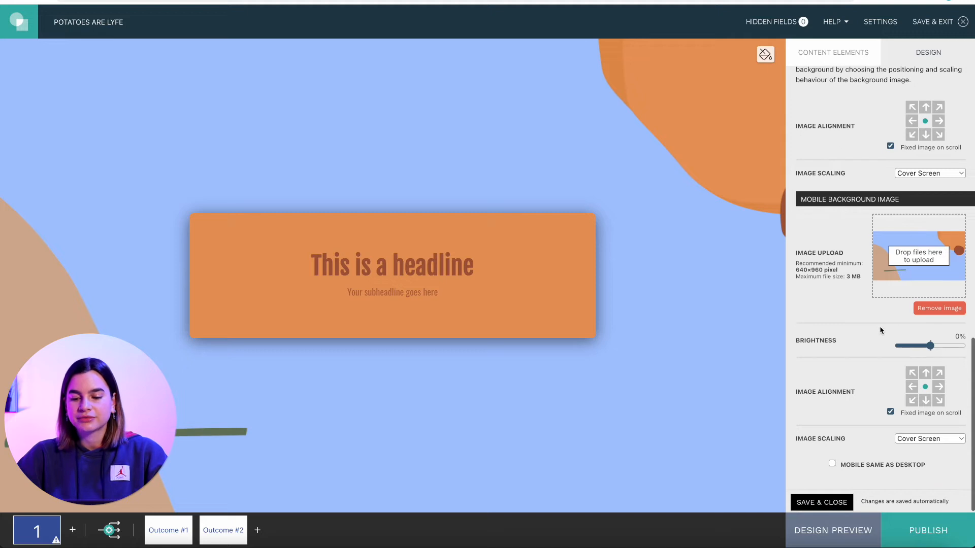
click(831, 463)
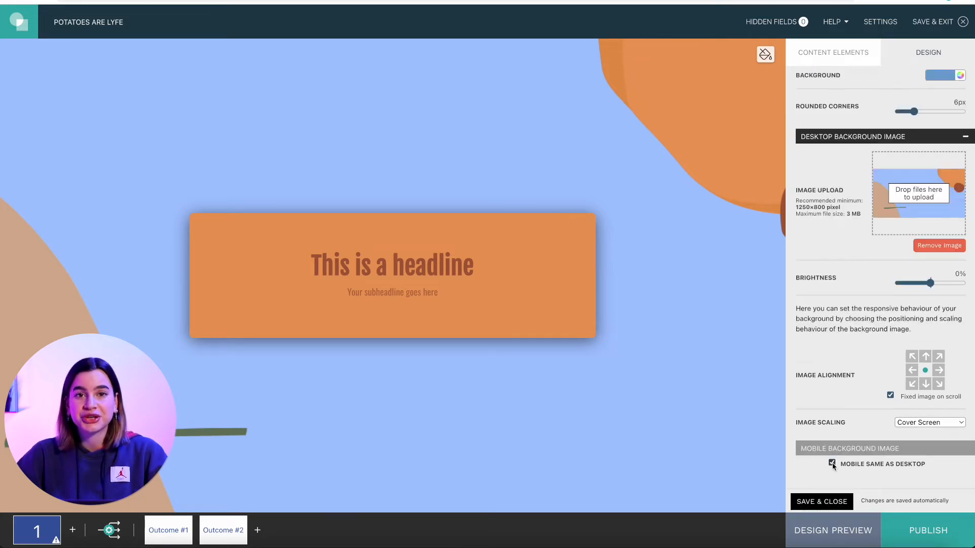
click(827, 499)
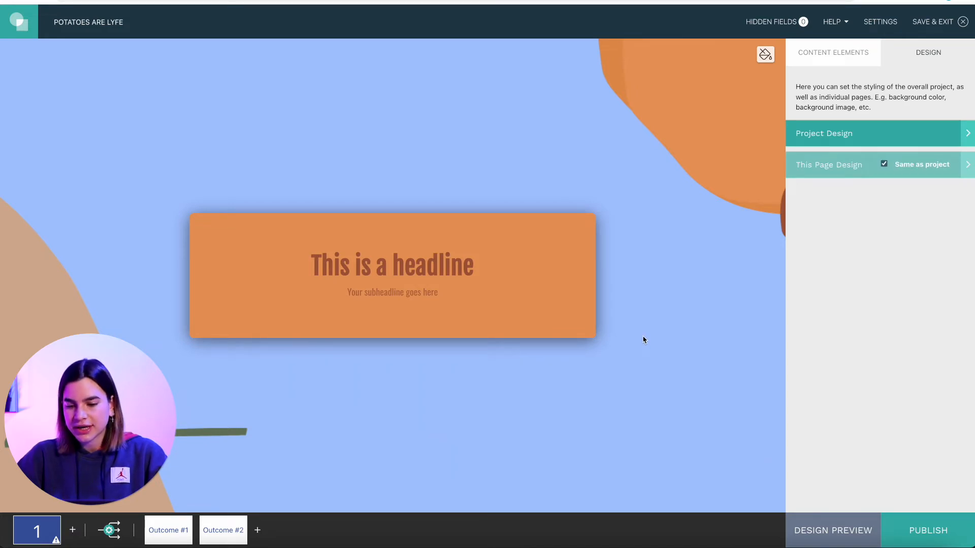
Set the project design's rounded corners to 25px
click(851, 127)
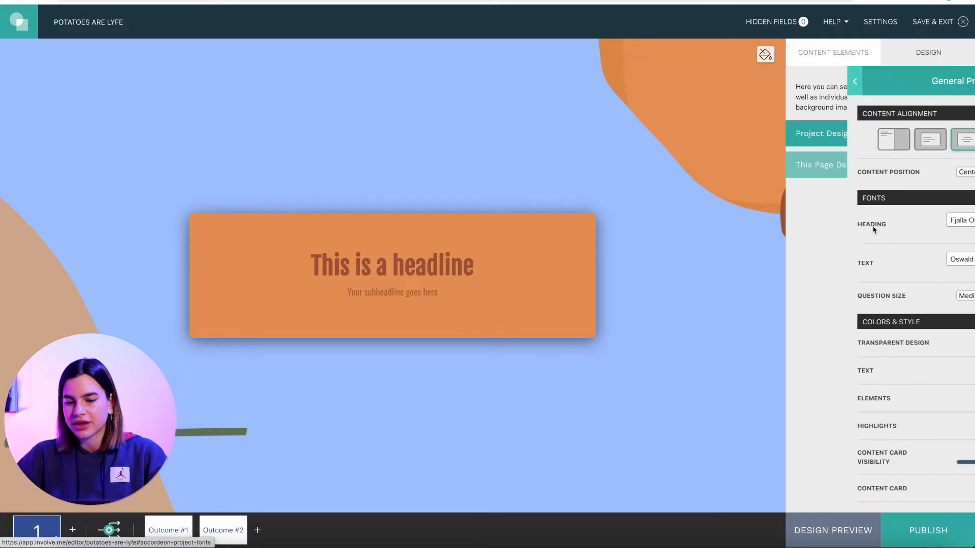
scroll(882, 300, down, 3)
scroll(882, 303, down, 1)
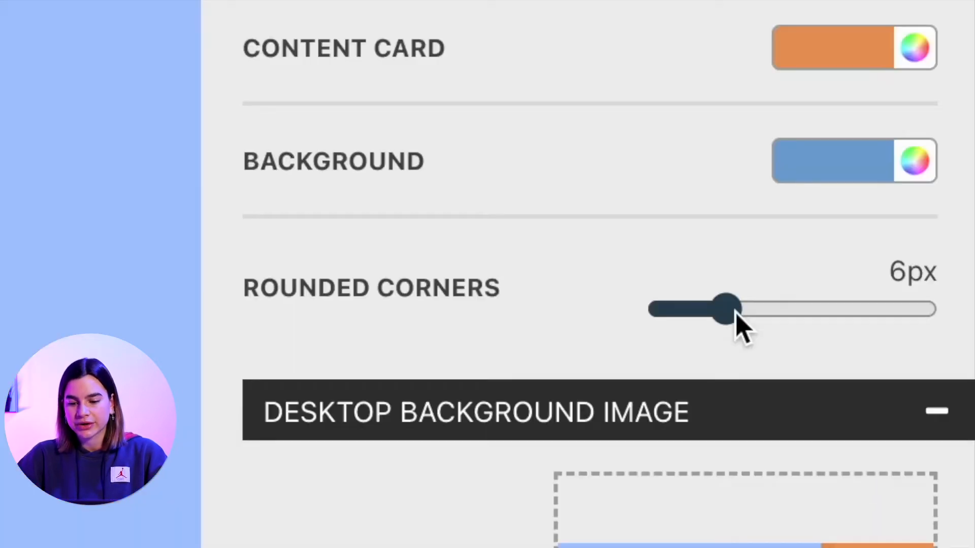
drag(916, 319, 919, 319)
drag(746, 313, 920, 311)
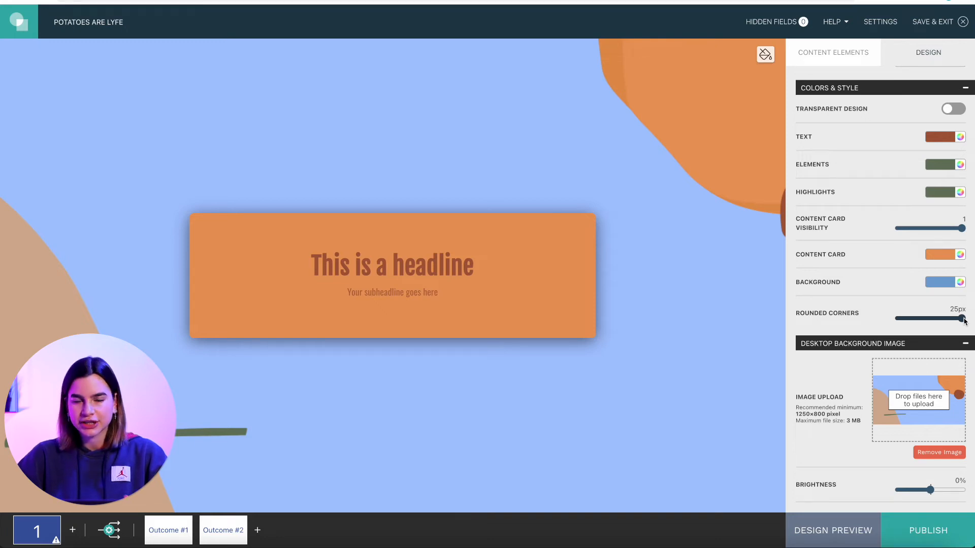
click(718, 359)
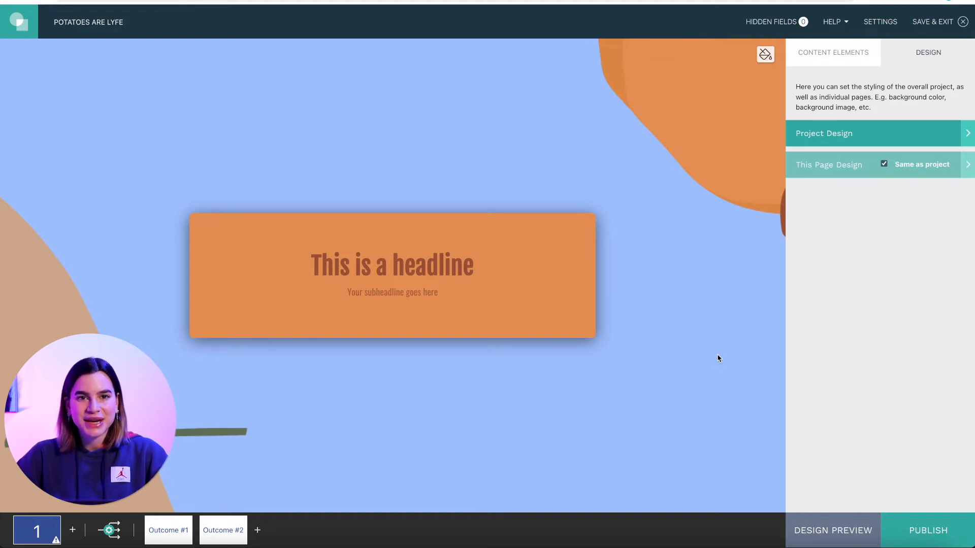
Add a Multiple Choice element below the subheadline on page 1 and look through its content options
click(838, 55)
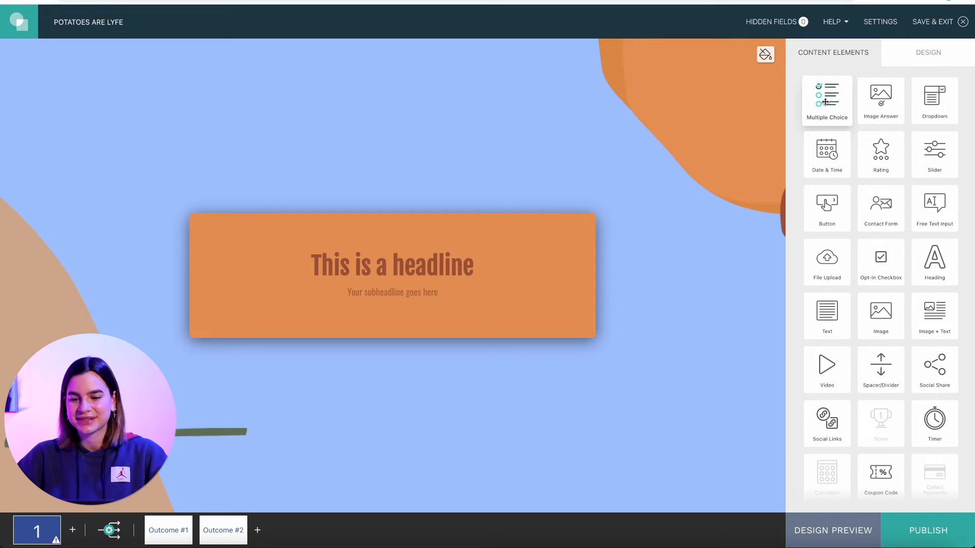
drag(819, 109, 405, 355)
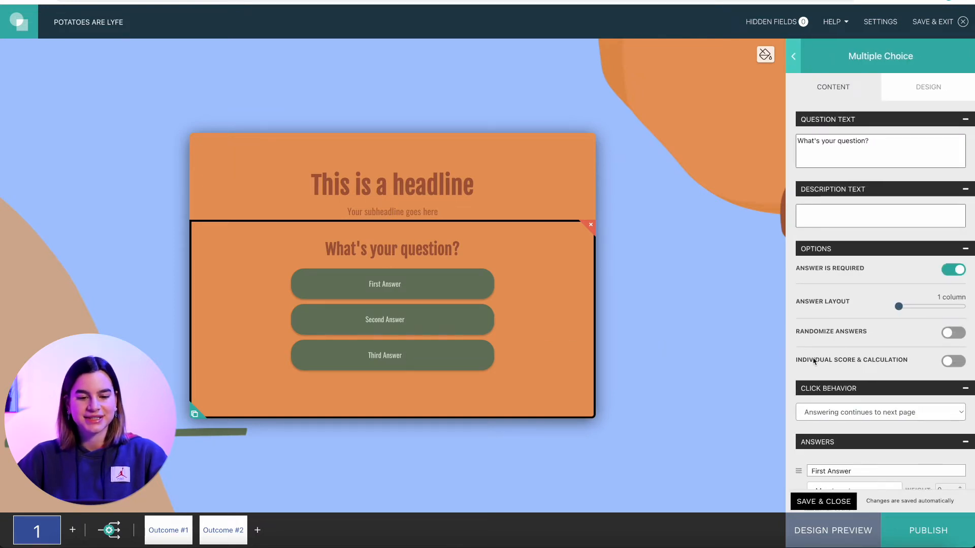
scroll(812, 361, down, 3)
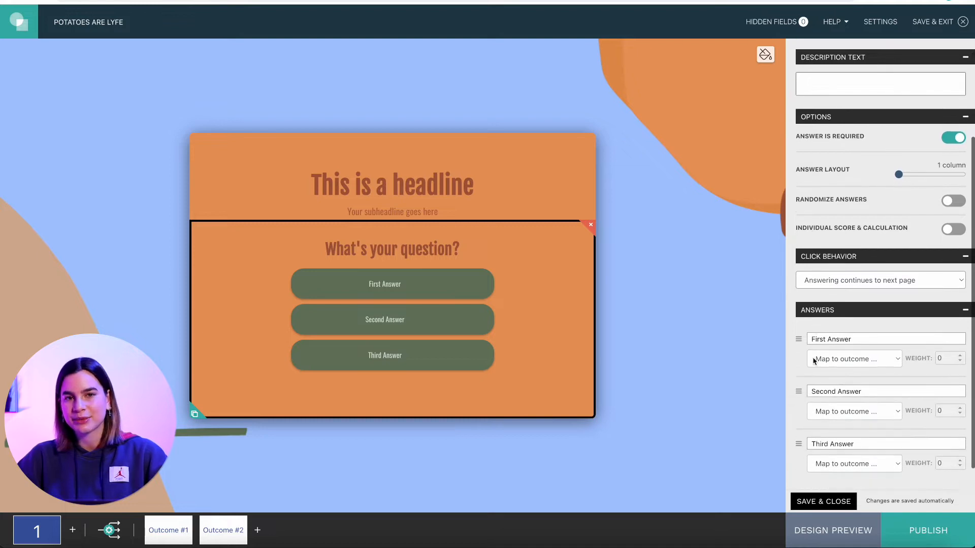
scroll(813, 357, up, 3)
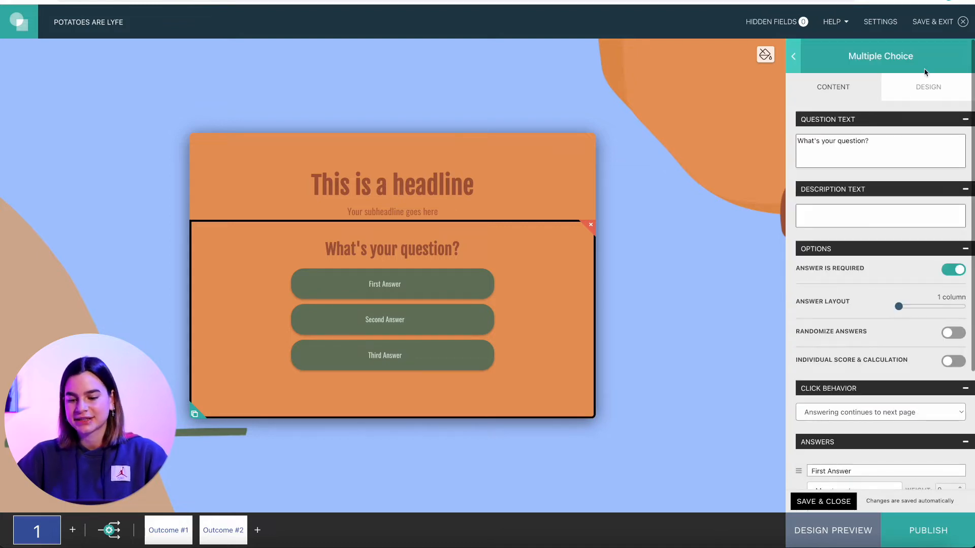
Open the general design settings from the Multiple Choice element, try out smaller rounded corners, restore 25px, and save and close
click(927, 87)
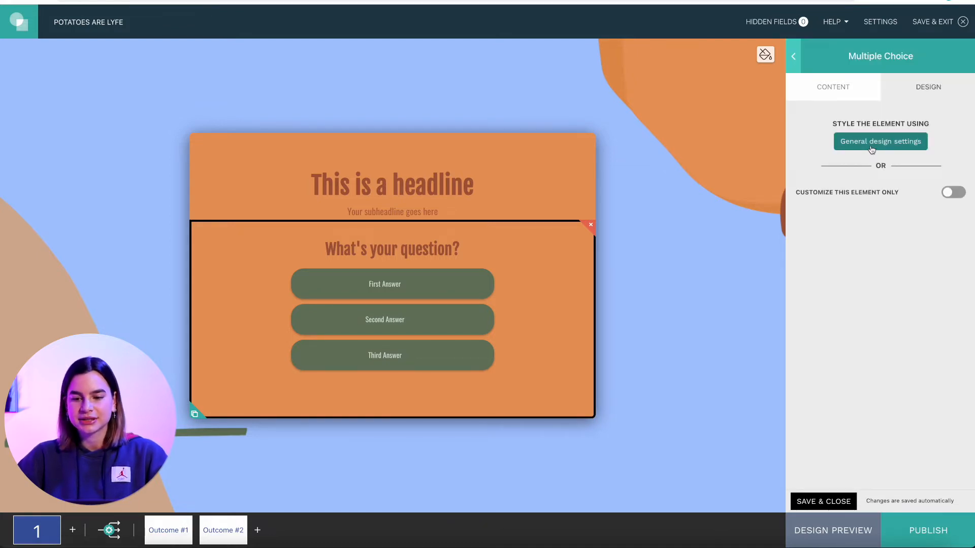
click(872, 149)
scroll(969, 283, down, 5)
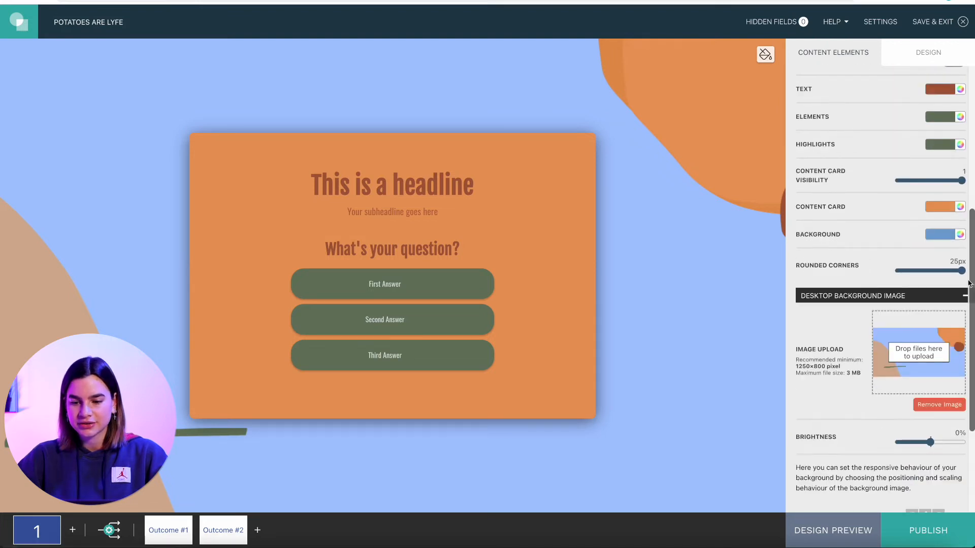
drag(961, 274, 916, 277)
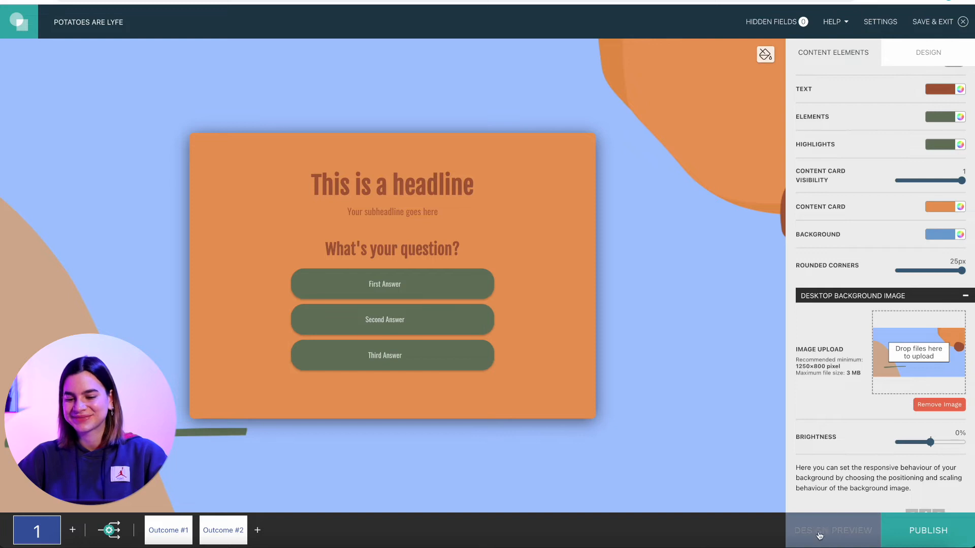
scroll(823, 503, down, 4)
click(811, 502)
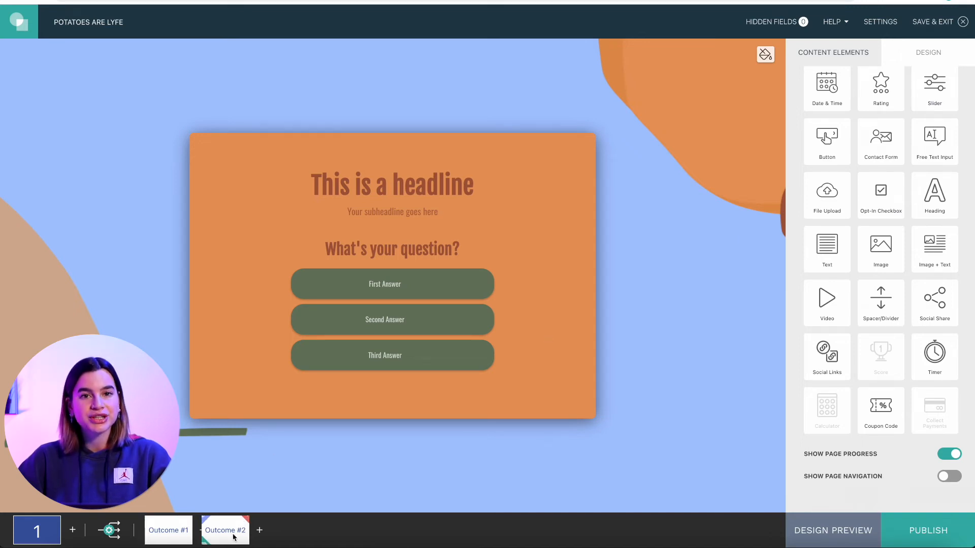
Open the Outcome #1 page of the quiz
click(170, 534)
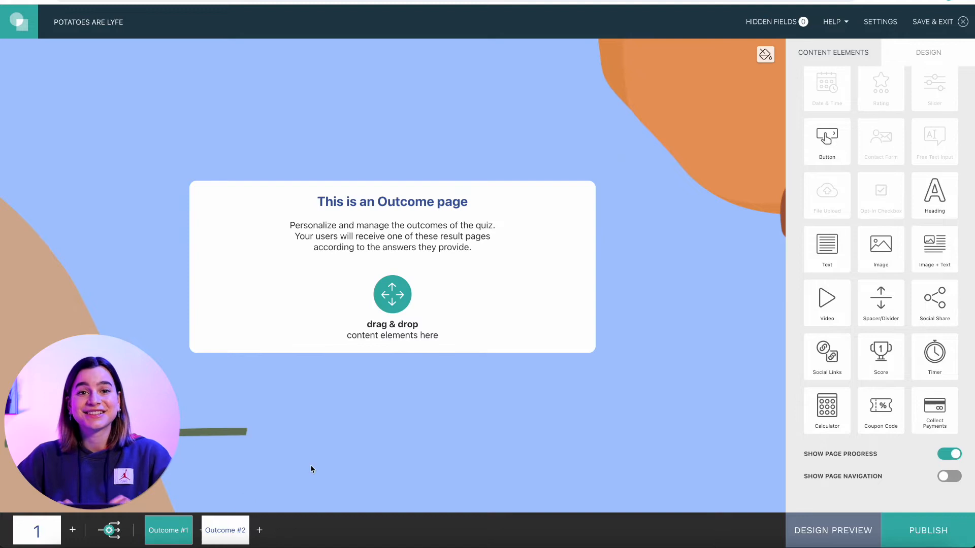
mouse_move(157, 530)
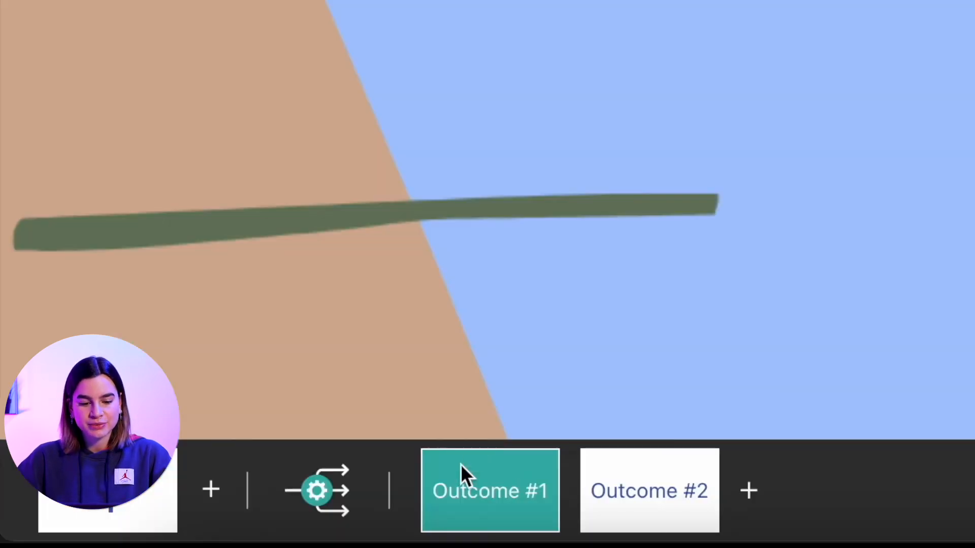
Open the page properties of Outcome #1 and rename the page as "Content"
mouse_move(156, 533)
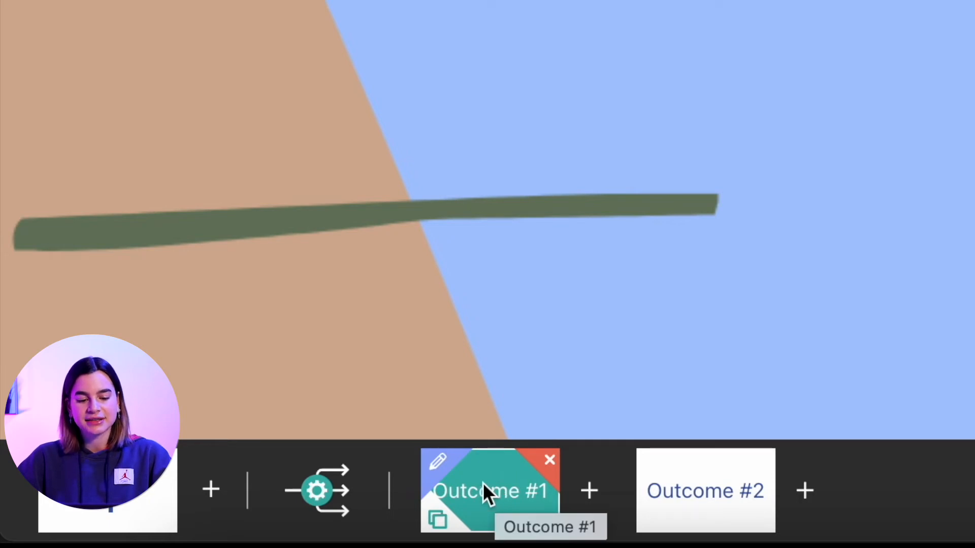
click(437, 470)
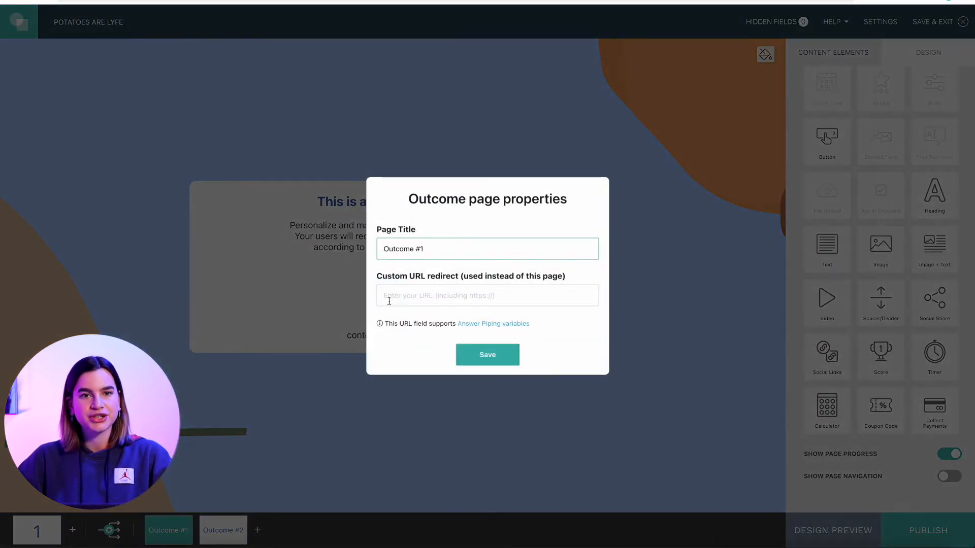
drag(440, 250, 359, 258)
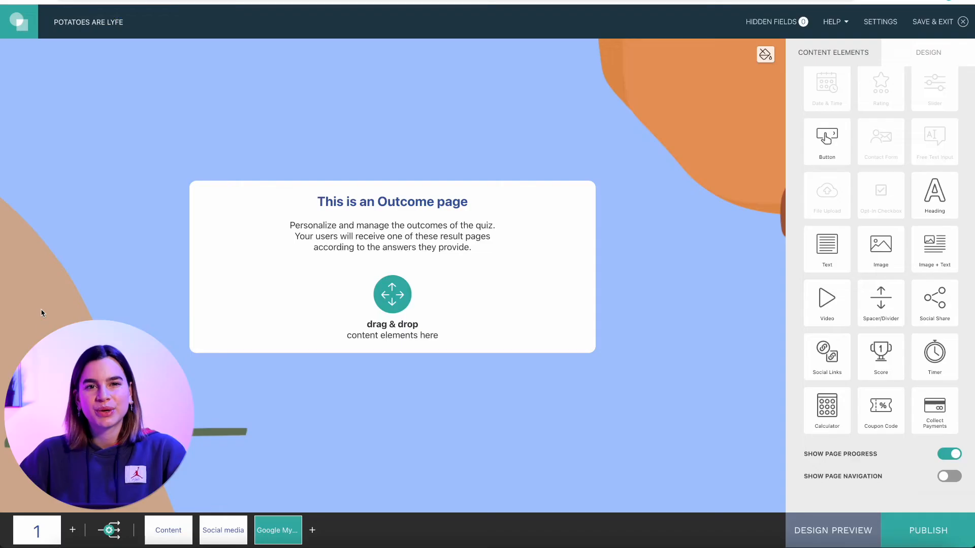
Add a Heading element to the Content outcome page and set its heading text to "Content Marketing & SEO"
click(165, 528)
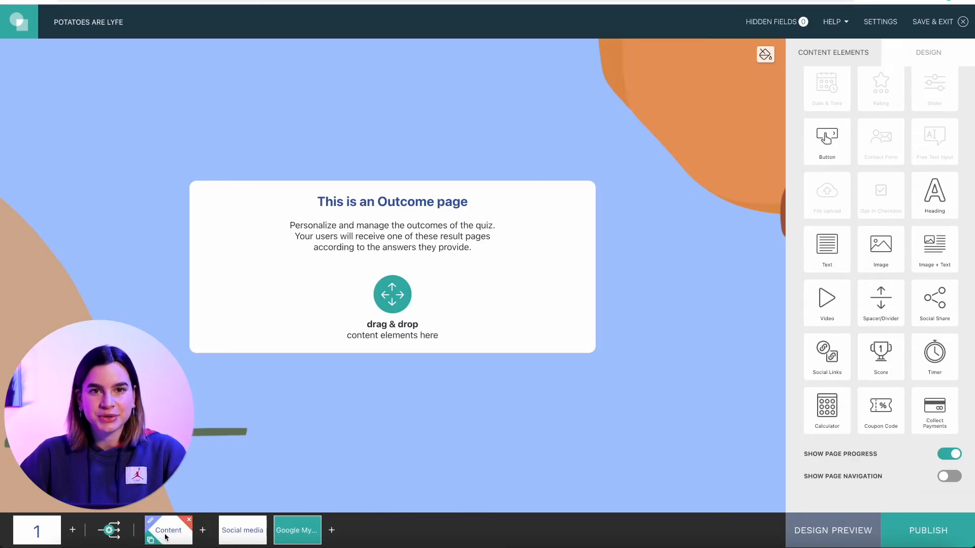
scroll(820, 249, up, 2)
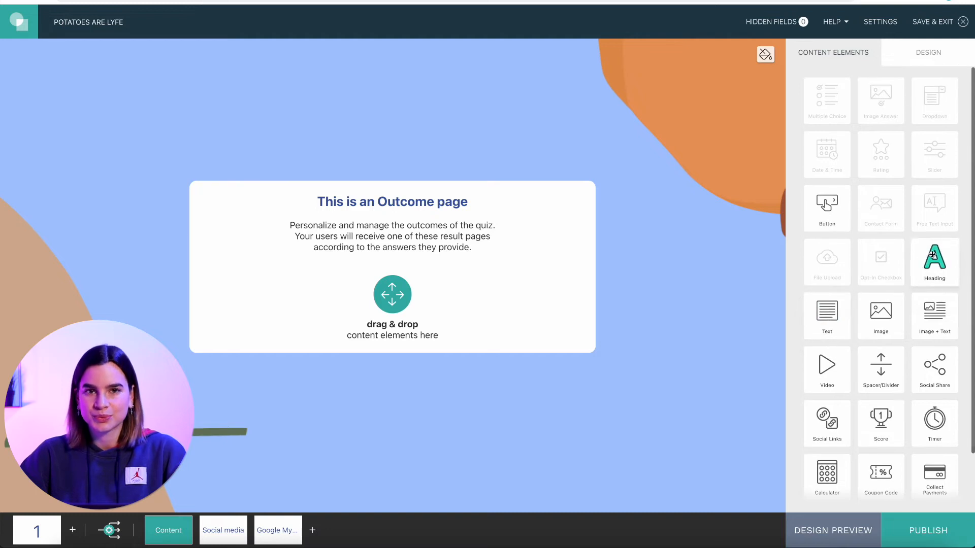
drag(935, 262, 378, 254)
drag(864, 157, 821, 158)
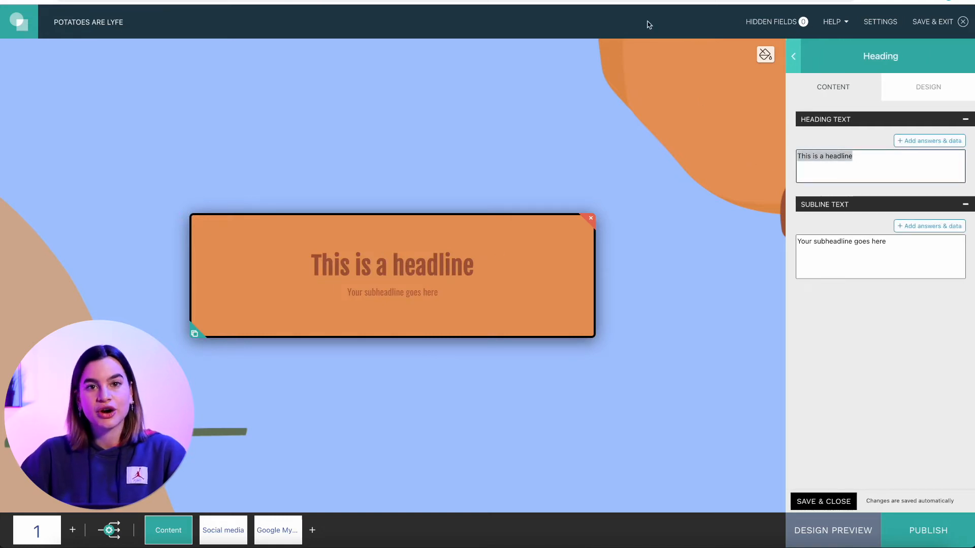
text(Content Marketing & SEO)
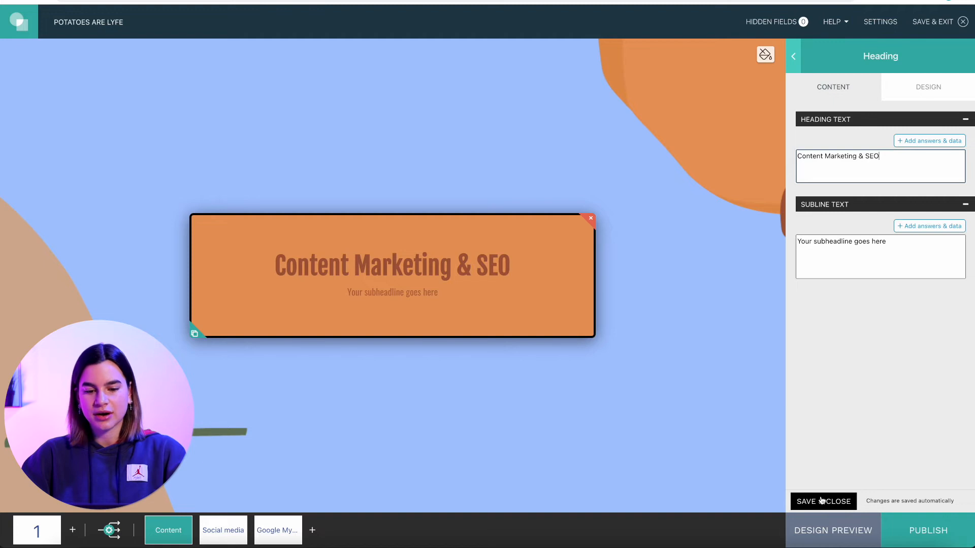
Set the heading's subline to "This strategy is the best one for no-touch B2B businesses" and save and close the element
click(904, 240)
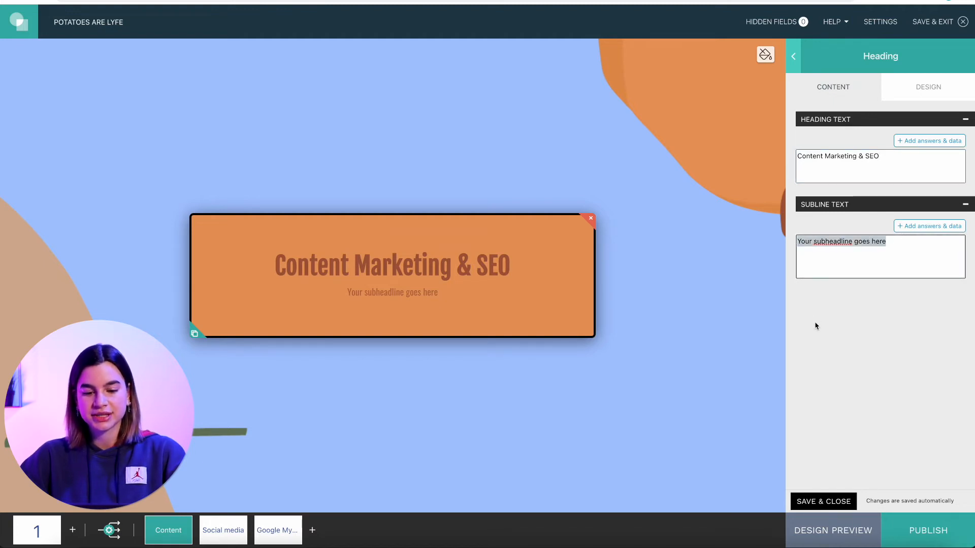
text(This strategy is the best one for no-touch B2B businesses)
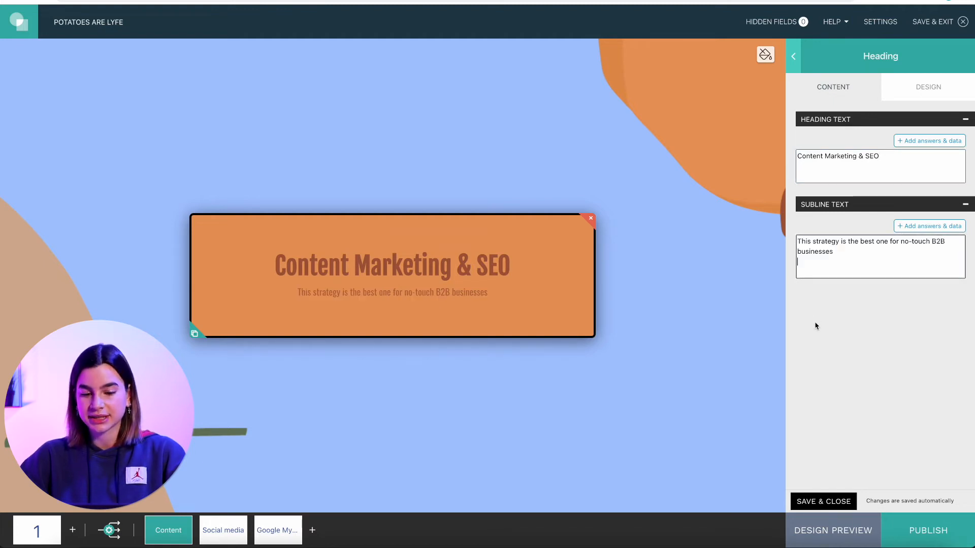
click(803, 501)
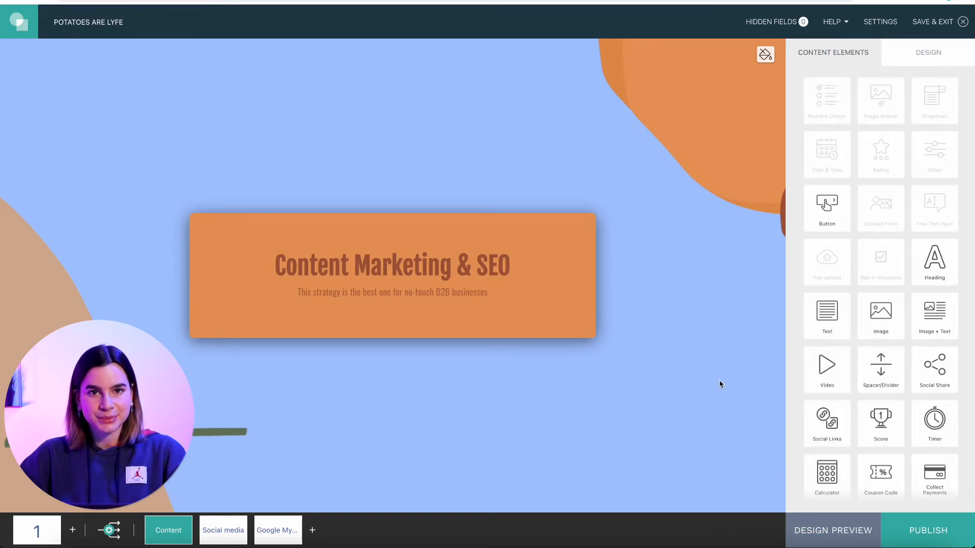
Add a Text element below the heading reading "Agency.io has 10xed our organic traffic in one quarter.", credited by first name to the CEO of Box.es
drag(827, 314, 394, 359)
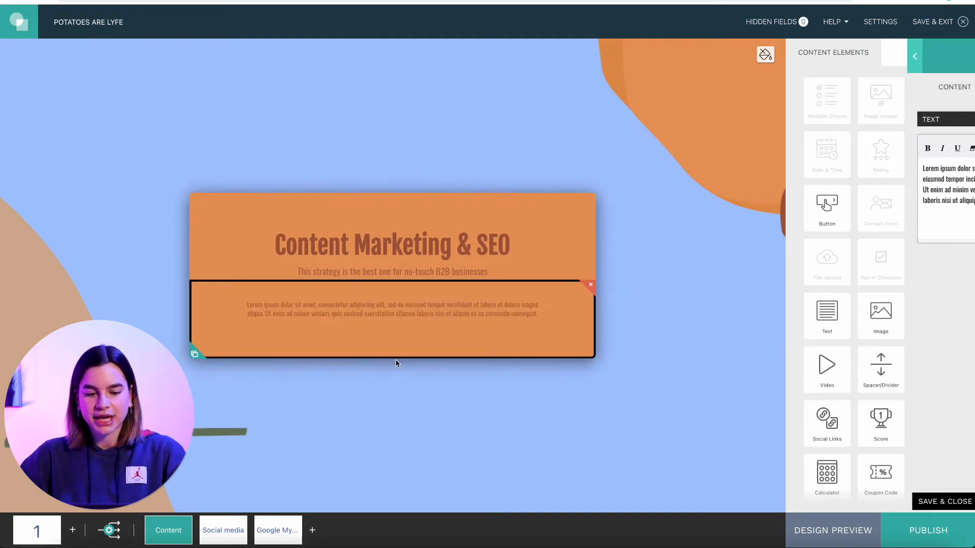
drag(935, 198, 802, 170)
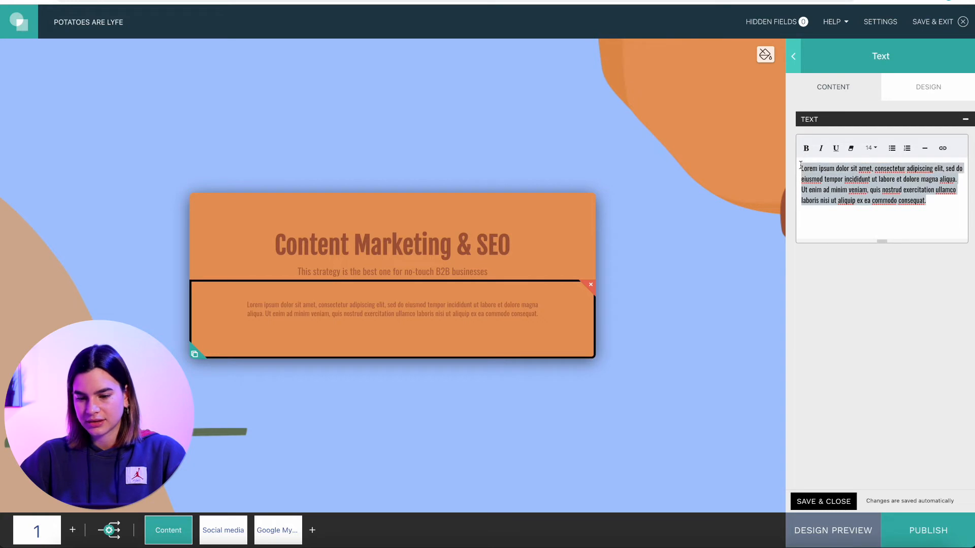
text("Agency.io has 10xed our organic traffic in one quarter." Alex, CEO of Box.es)
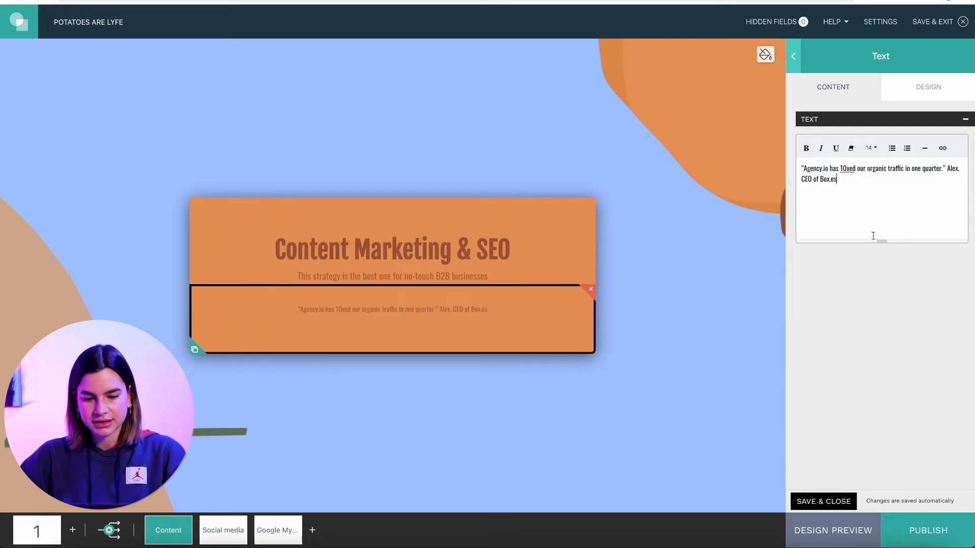
Format the whole testimonial text as italic with font size 20, and save and close the element
key(ctrl+a)
click(821, 148)
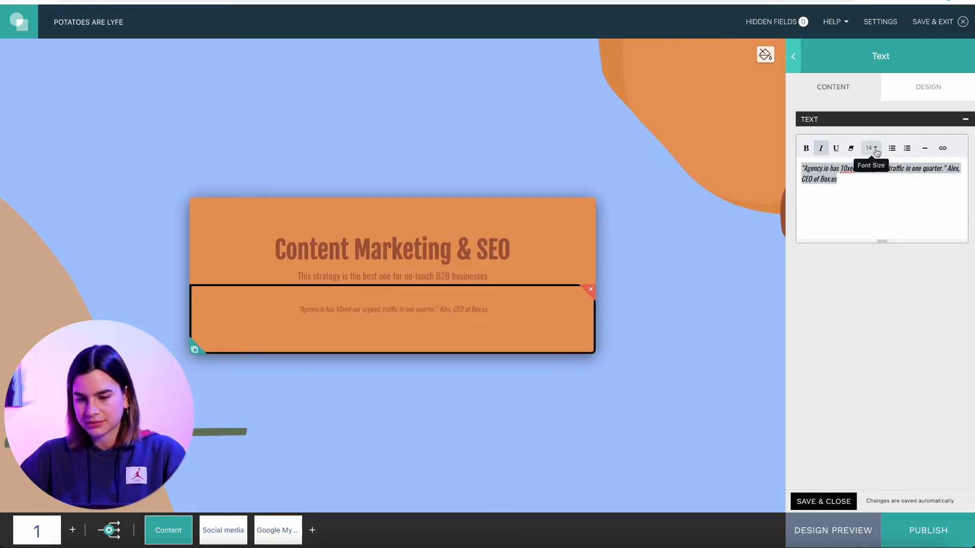
click(876, 151)
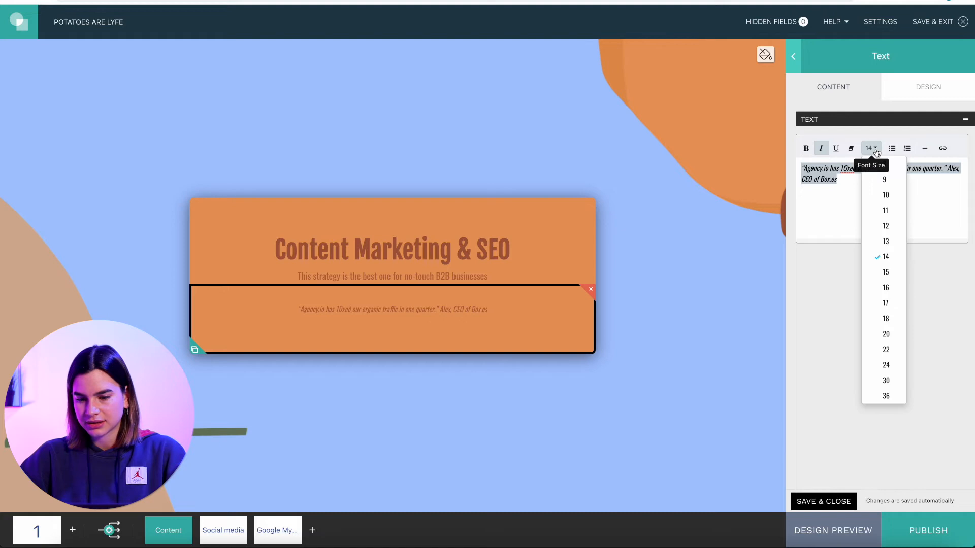
click(885, 335)
click(810, 502)
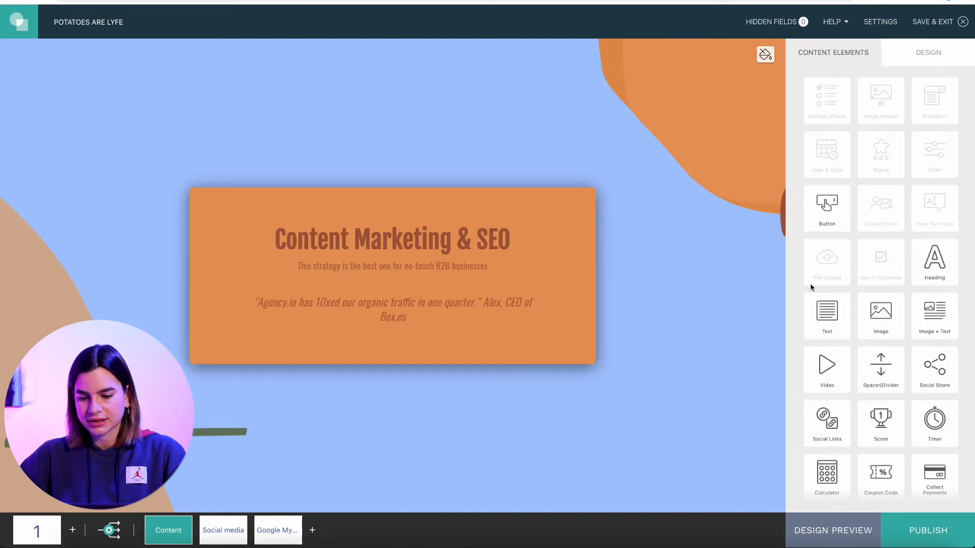
Insert a Spacer/Divider between the subline and the testimonial, keep its default options, and save and close it
drag(881, 368, 529, 306)
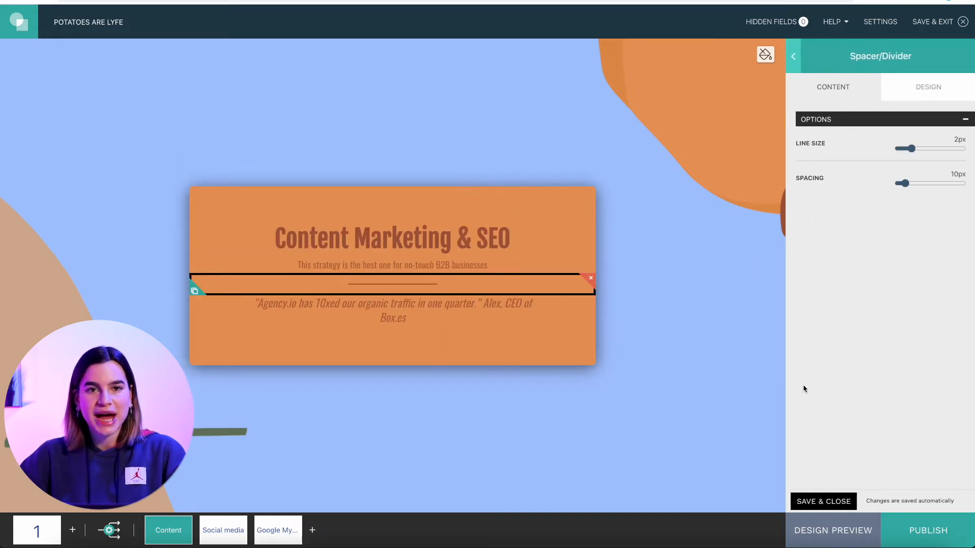
click(822, 503)
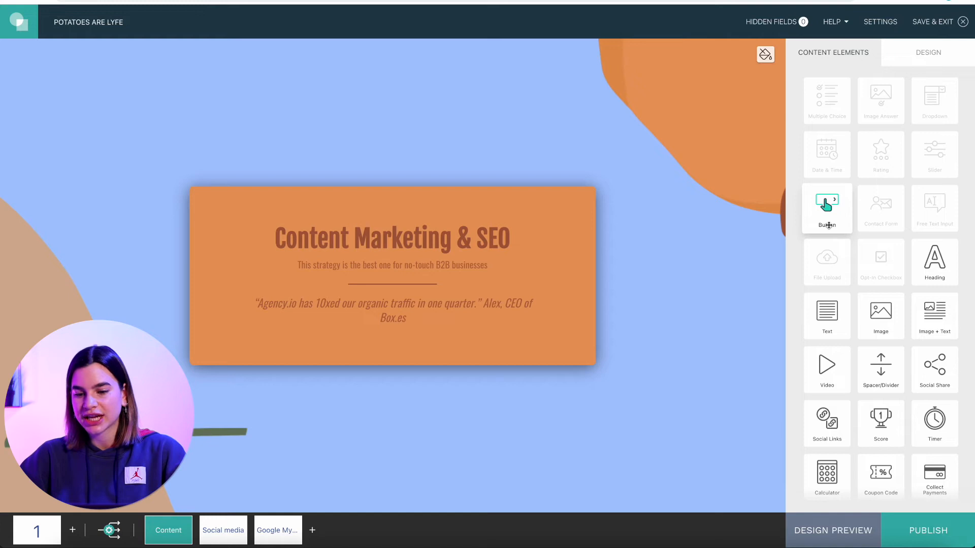
Add a Button element below the testimonial on the Content page and open its button text for editing
drag(829, 225, 381, 384)
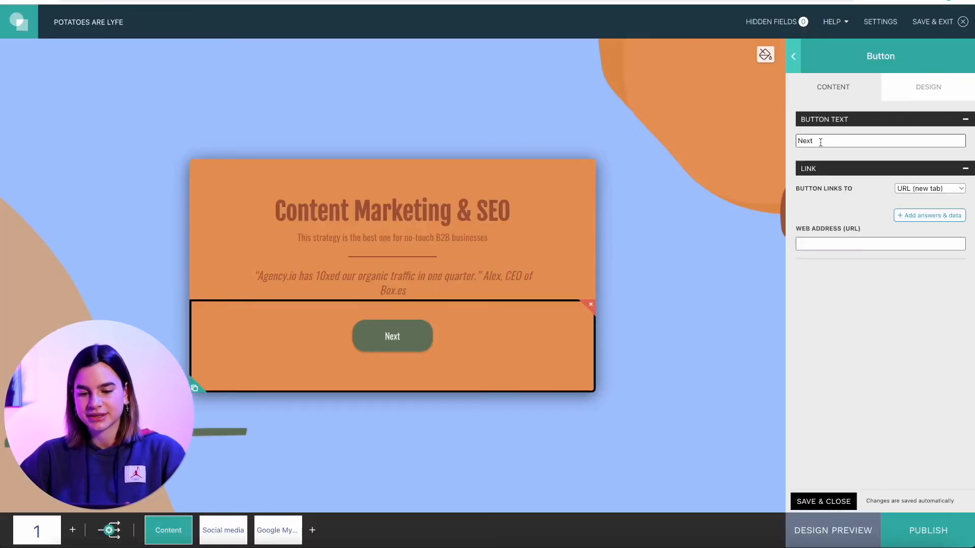
click(819, 141)
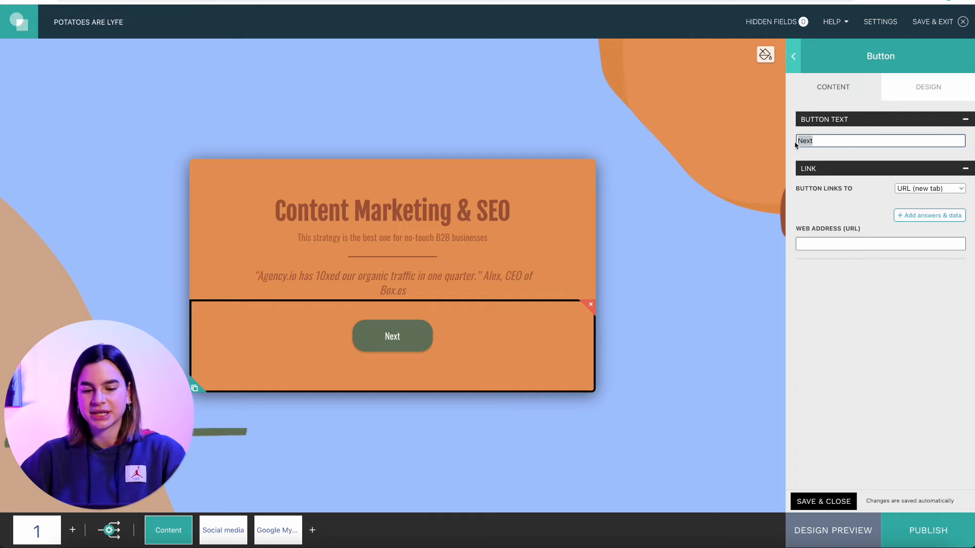